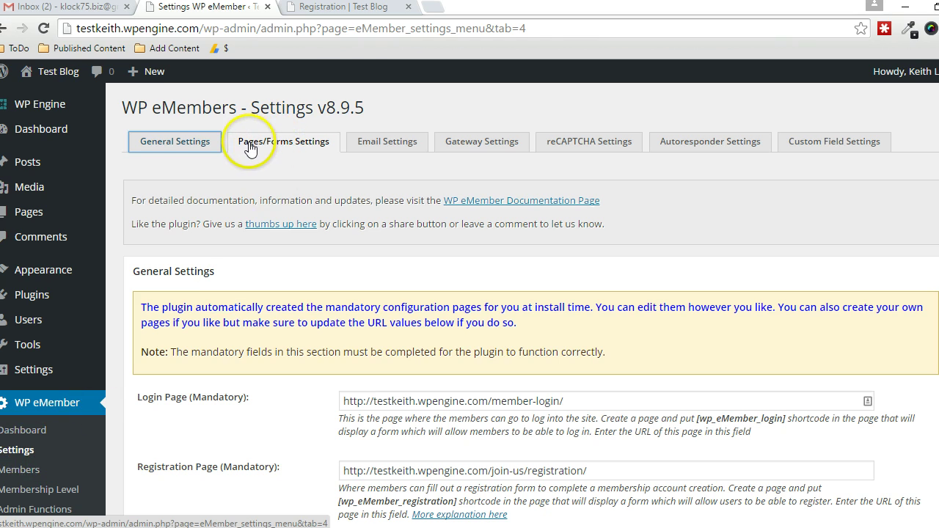
Scroll down to the Member Profile Edit Page field and select the profile edit shortcode in its help text.
scroll(308, 261, down, 1)
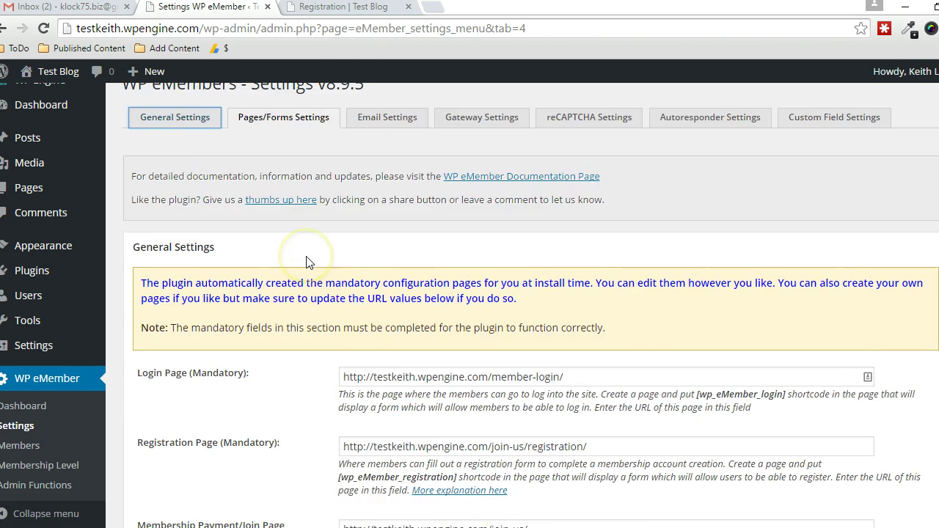
scroll(309, 261, down, 3)
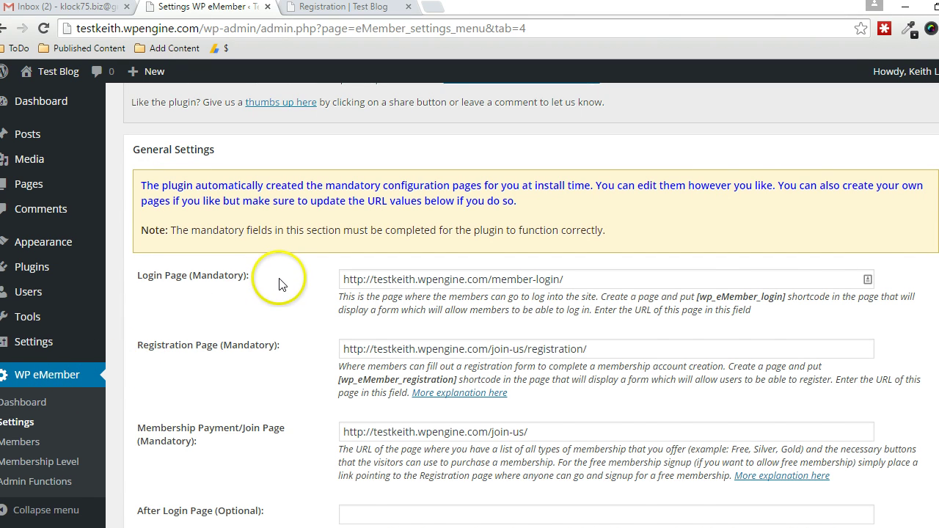
scroll(279, 284, down, 1)
drag(343, 325, 591, 325)
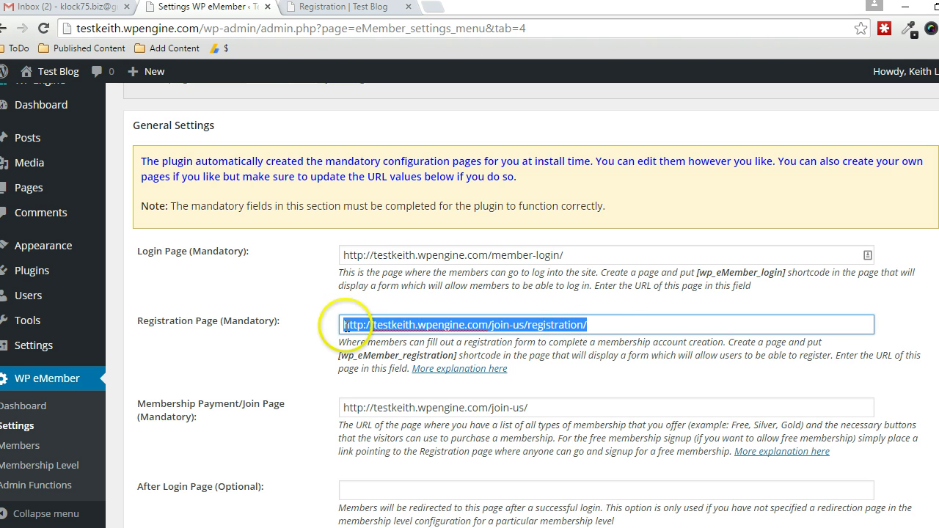
scroll(283, 267, down, 1)
scroll(286, 275, down, 1)
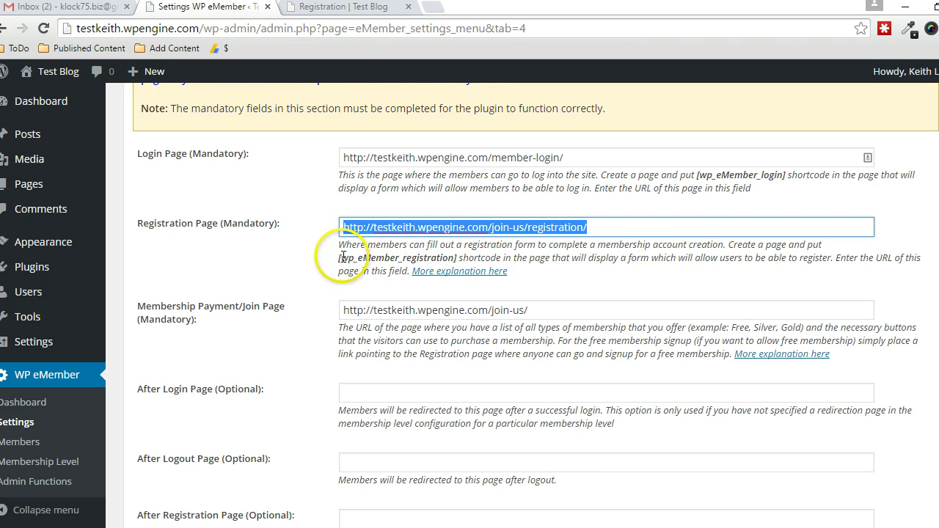
drag(340, 262, 457, 258)
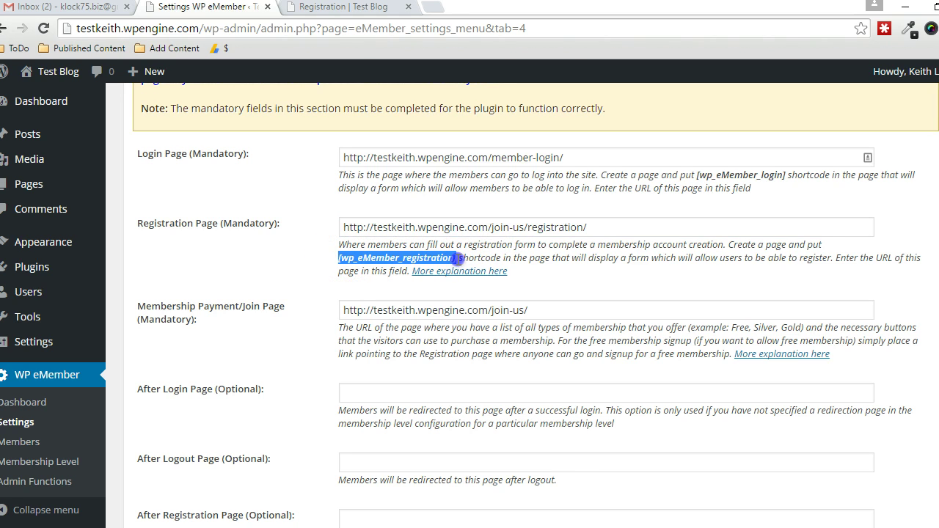
scroll(285, 288, down, 1)
scroll(285, 287, down, 1)
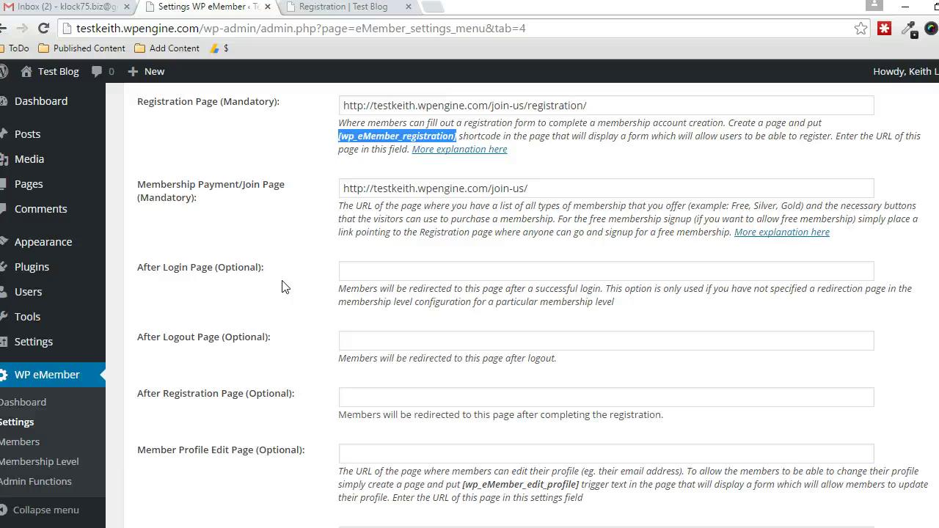
scroll(285, 288, down, 1)
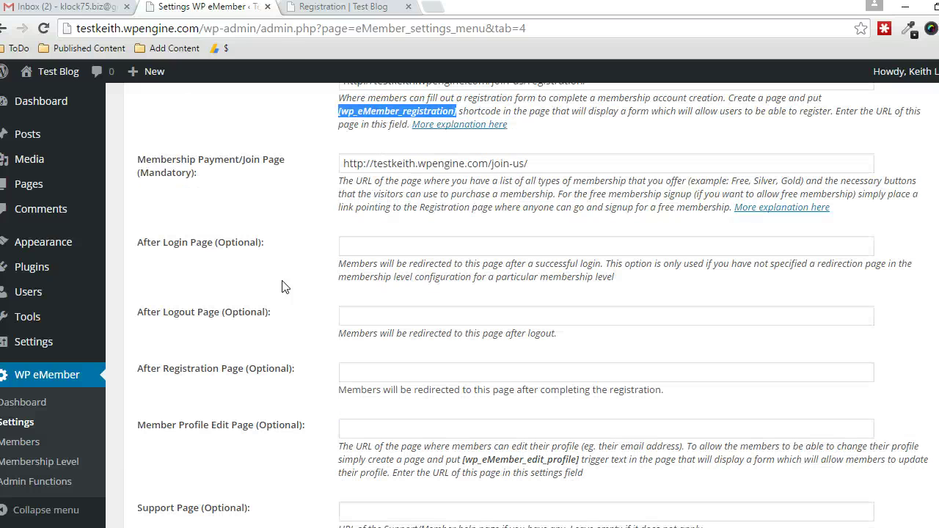
scroll(285, 287, down, 1)
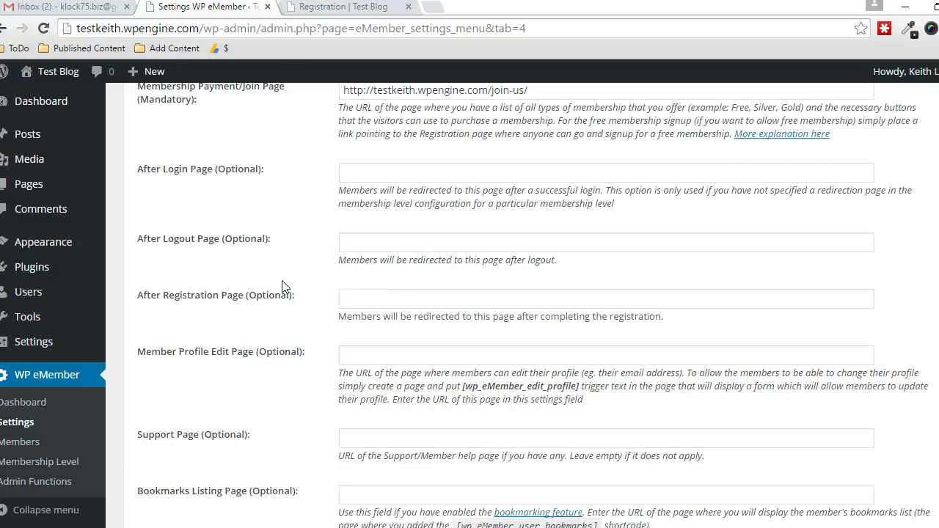
scroll(285, 287, down, 1)
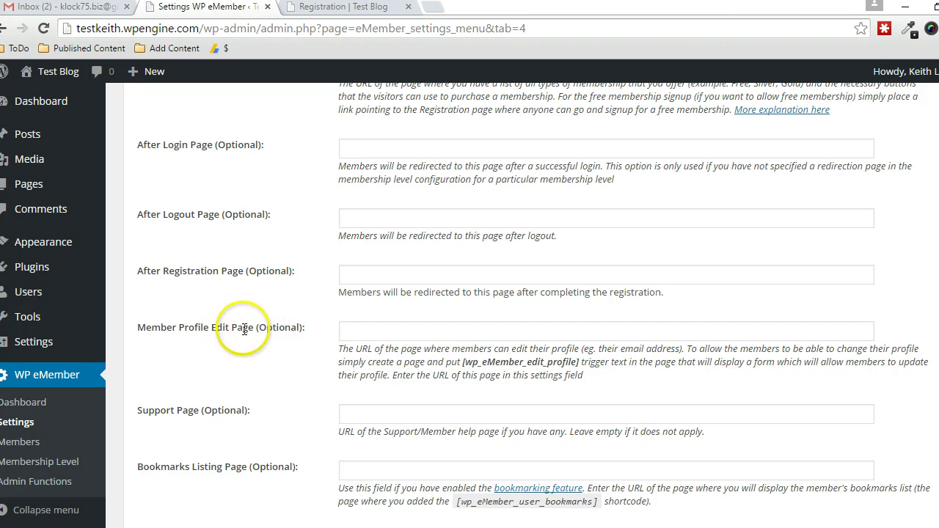
click(362, 331)
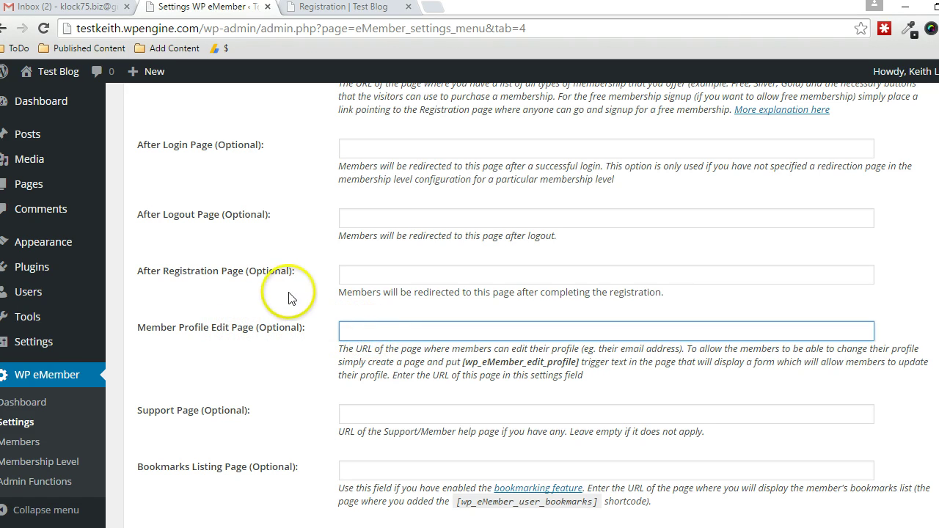
mouse_move(46, 184)
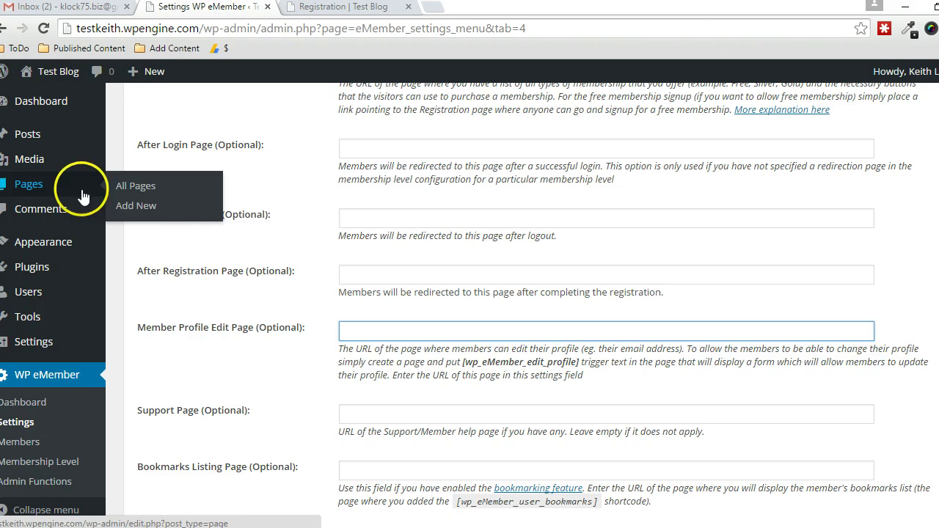
drag(462, 361, 579, 362)
Copy the Profile page's View link from the All Pages list in a new tab.
mouse_move(76, 191)
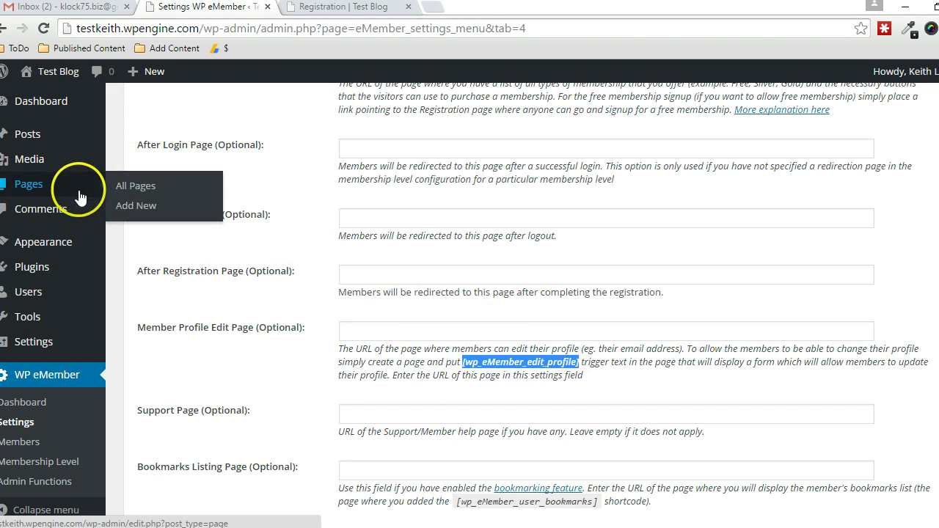
right_click(121, 193)
click(183, 140)
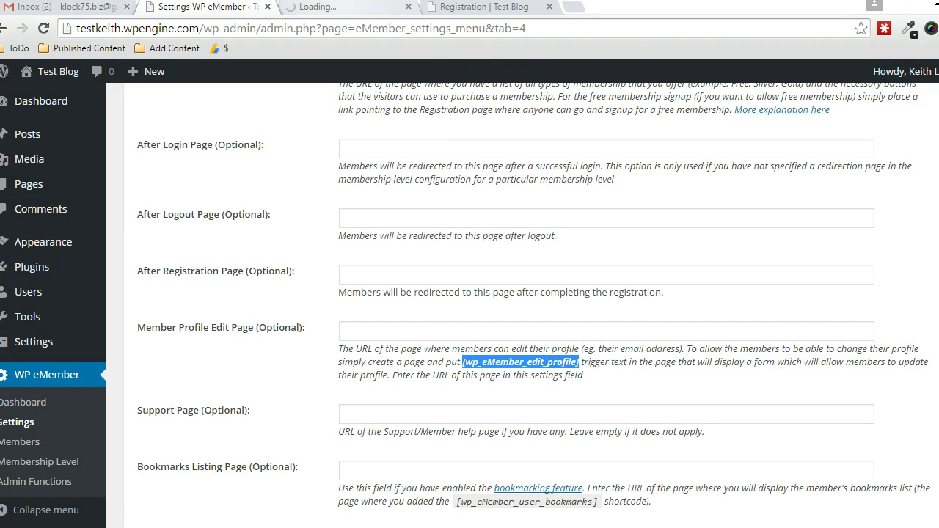
click(334, 7)
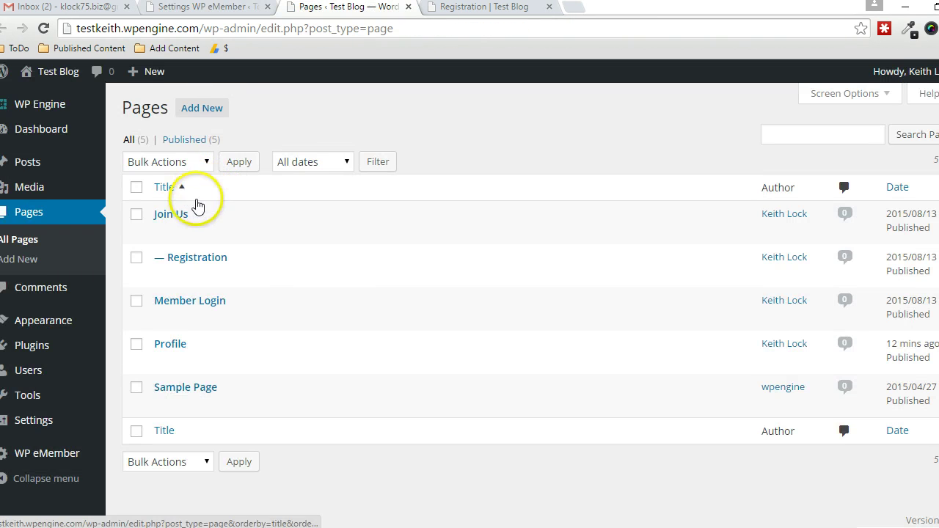
mouse_move(167, 342)
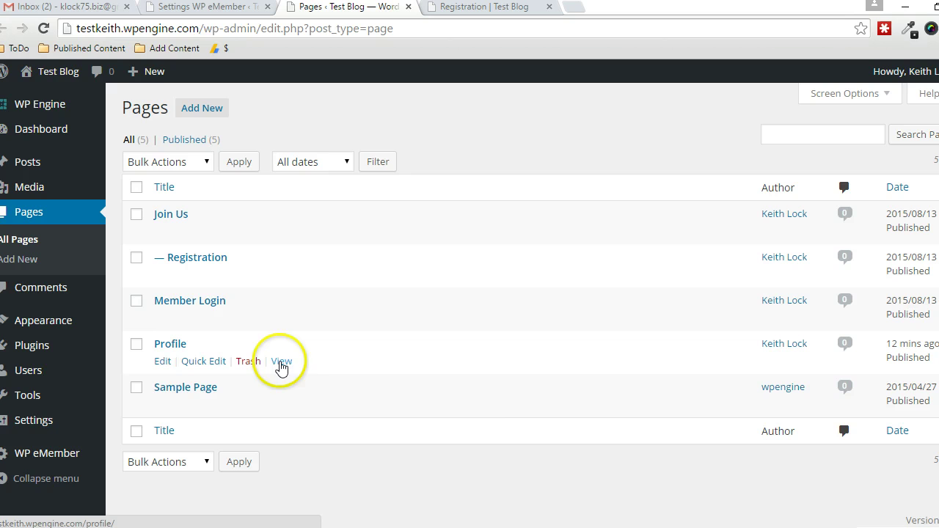
right_click(281, 363)
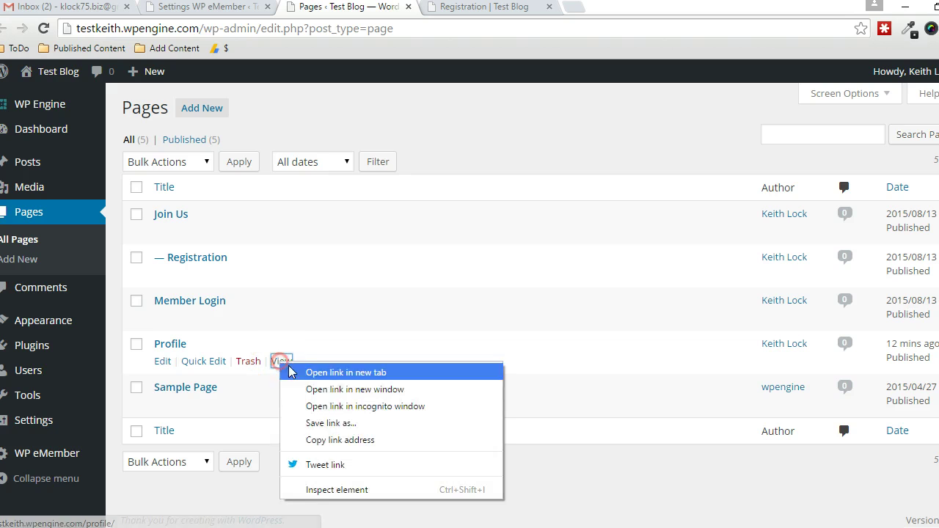
click(334, 441)
click(408, 7)
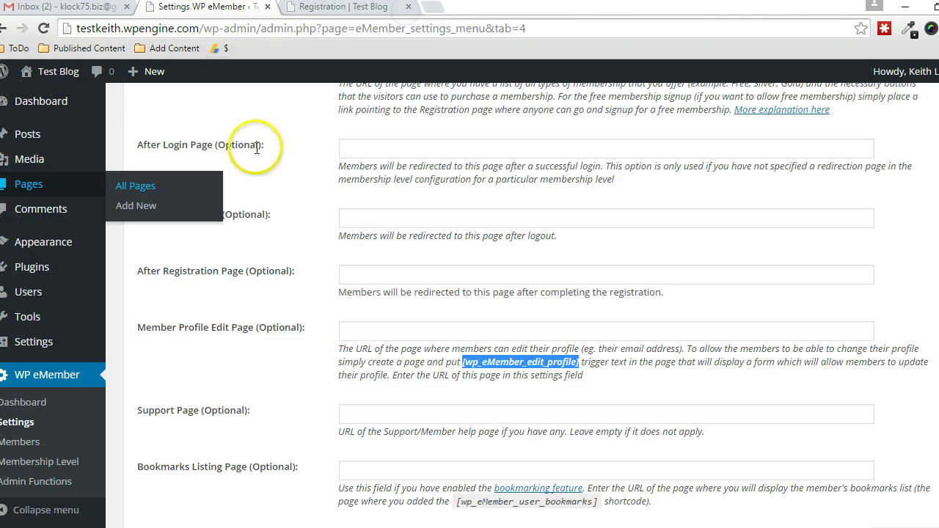
click(346, 330)
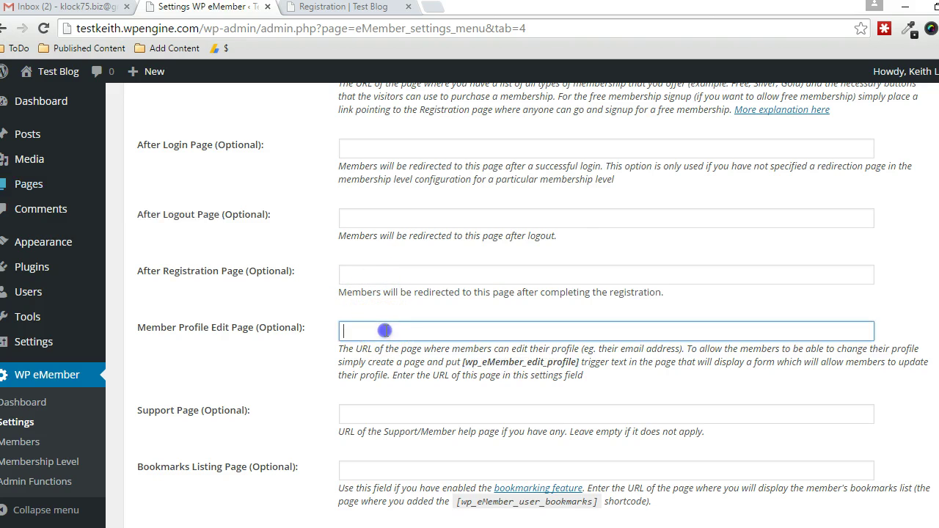
right_click(388, 328)
click(400, 131)
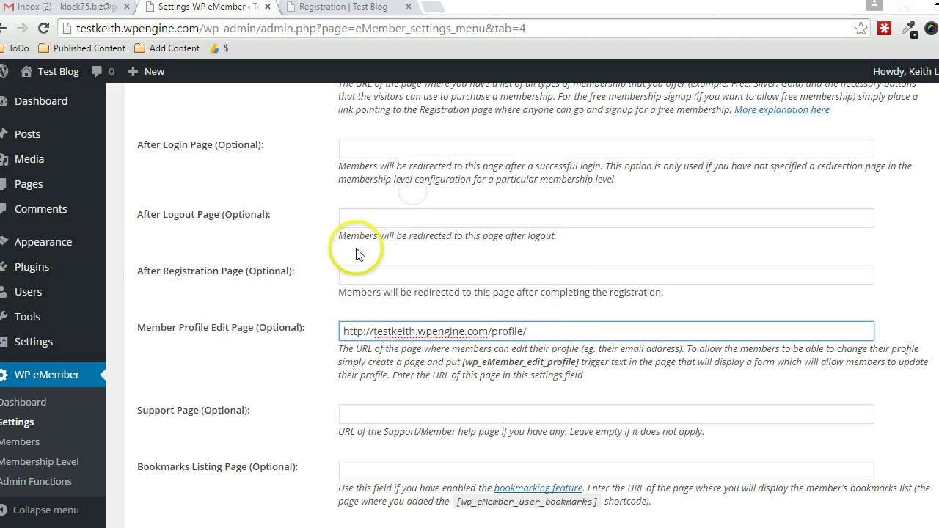
scroll(318, 279, down, 2)
scroll(470, 293, down, 15)
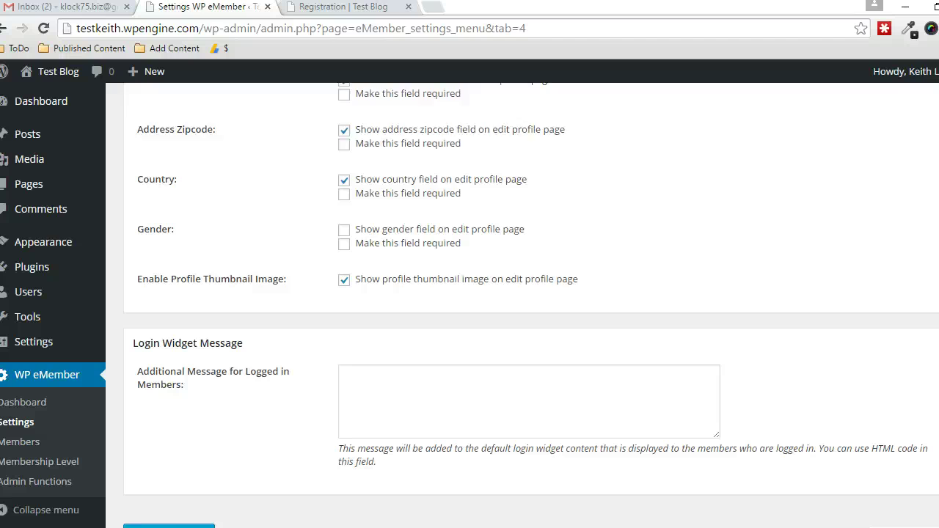
Save the Pages/Forms settings and check the Options Updated! notice and page URLs.
click(146, 455)
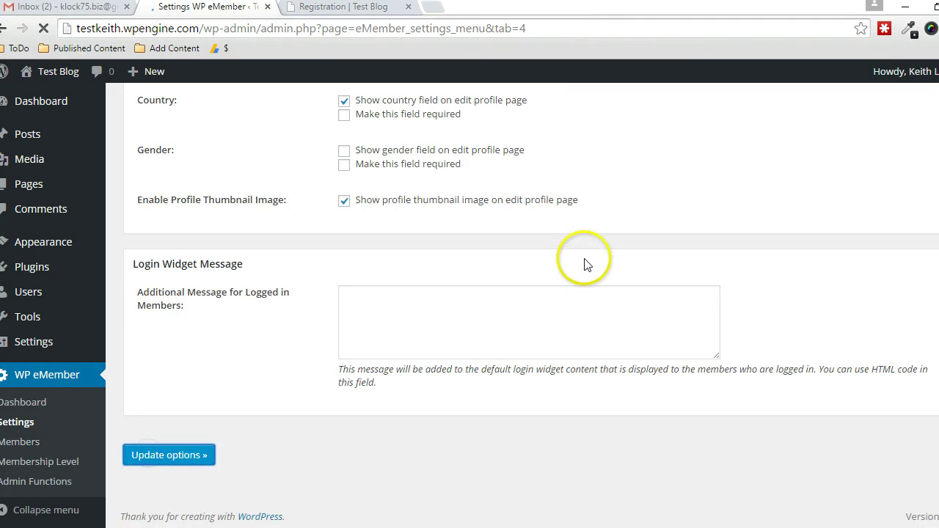
scroll(293, 235, down, 2)
scroll(329, 236, down, 8)
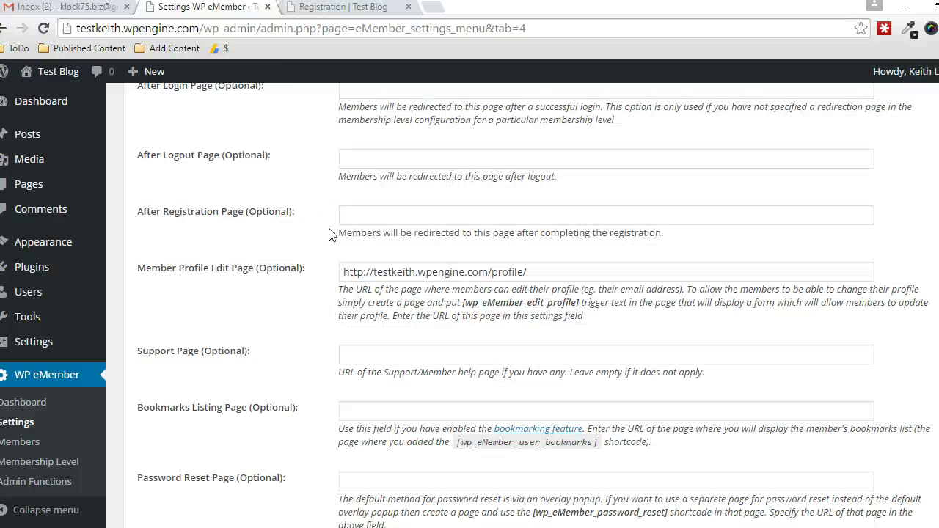
scroll(328, 234, up, 1)
scroll(328, 235, up, 3)
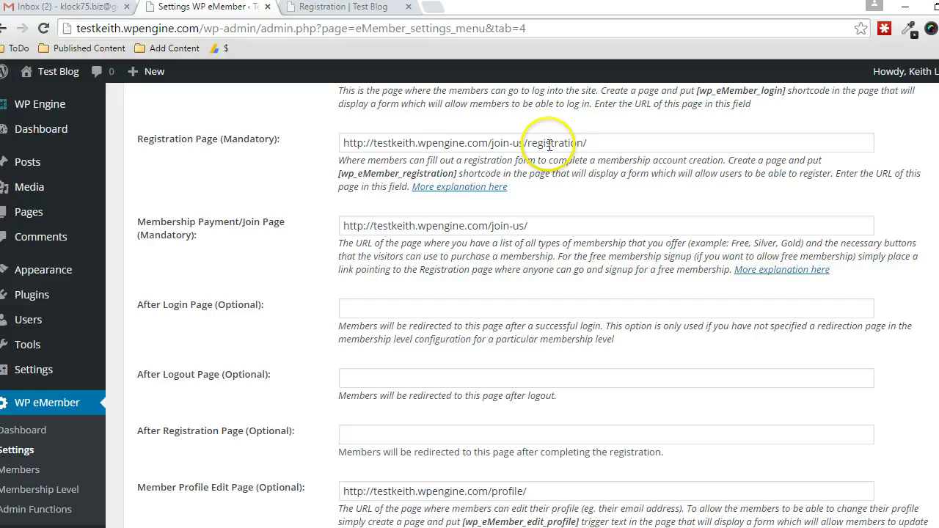
Scroll down to the Registration Form Fields, which include first and last name.
scroll(430, 360, down, 1)
scroll(314, 346, up, 8)
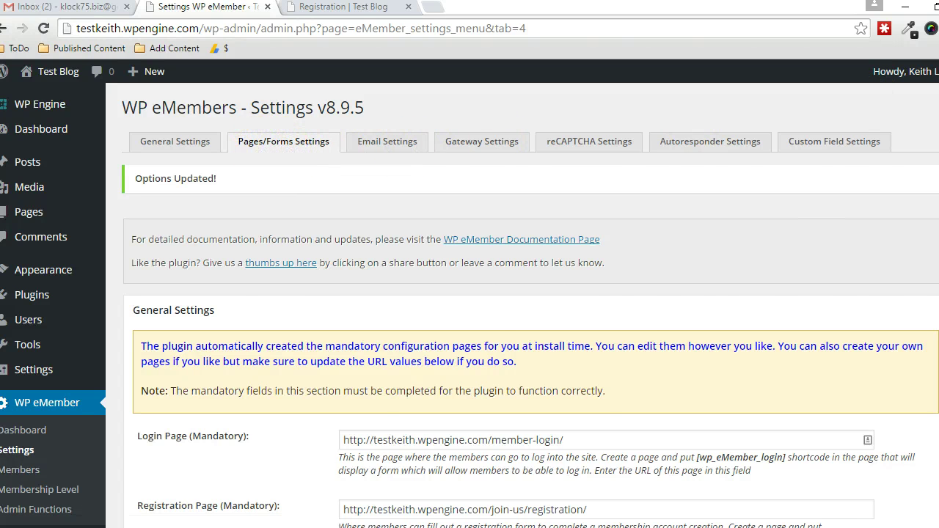
scroll(469, 294, down, 12)
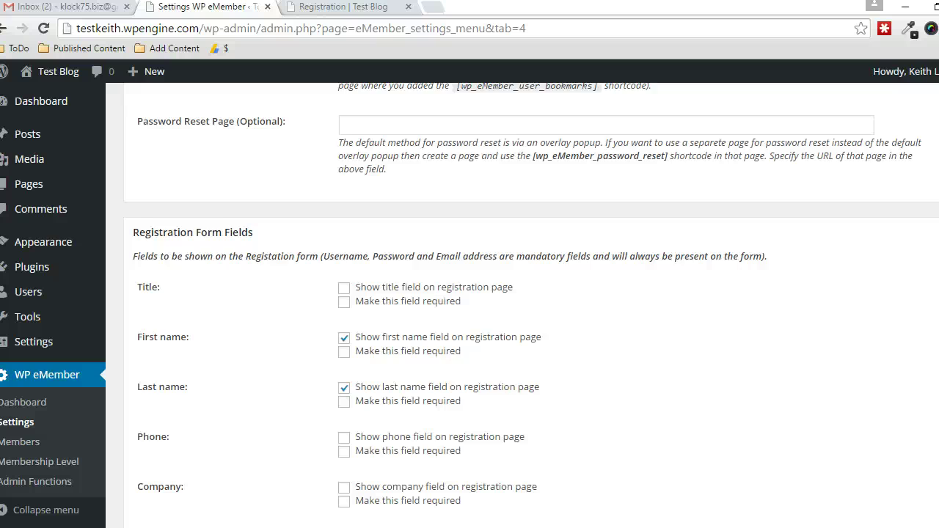
scroll(532, 305, down, 2)
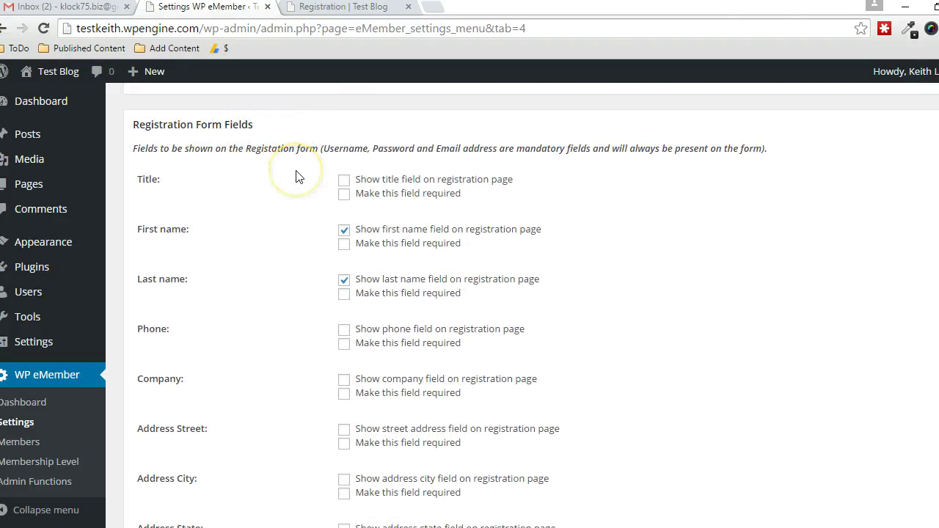
Inspect the live Registration | Test Blog form fields, including the Silver membership value.
click(307, 8)
scroll(614, 289, down, 2)
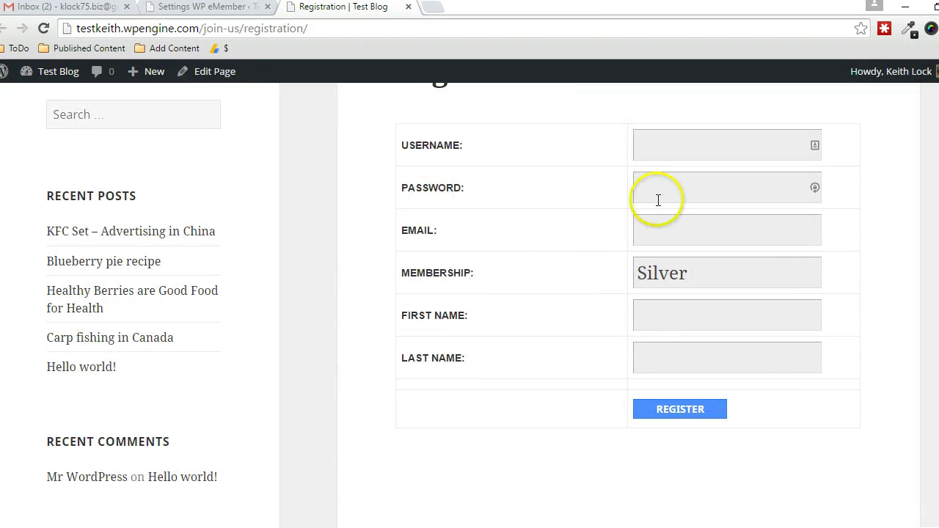
drag(639, 273, 699, 275)
click(699, 275)
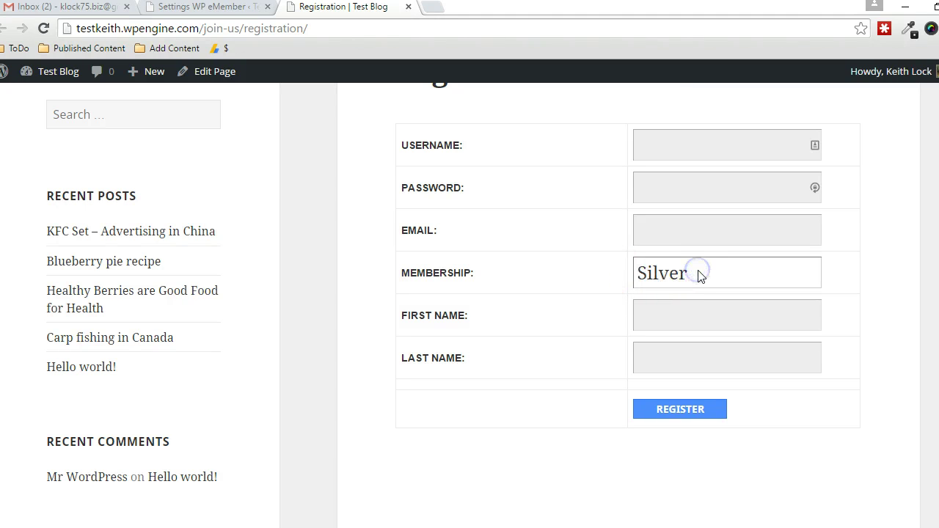
double_click(699, 275)
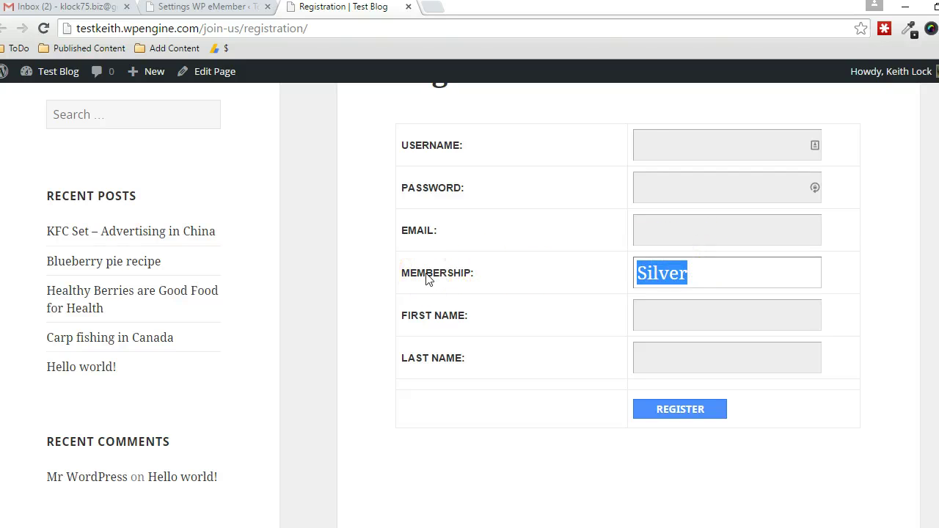
drag(427, 279, 283, 144)
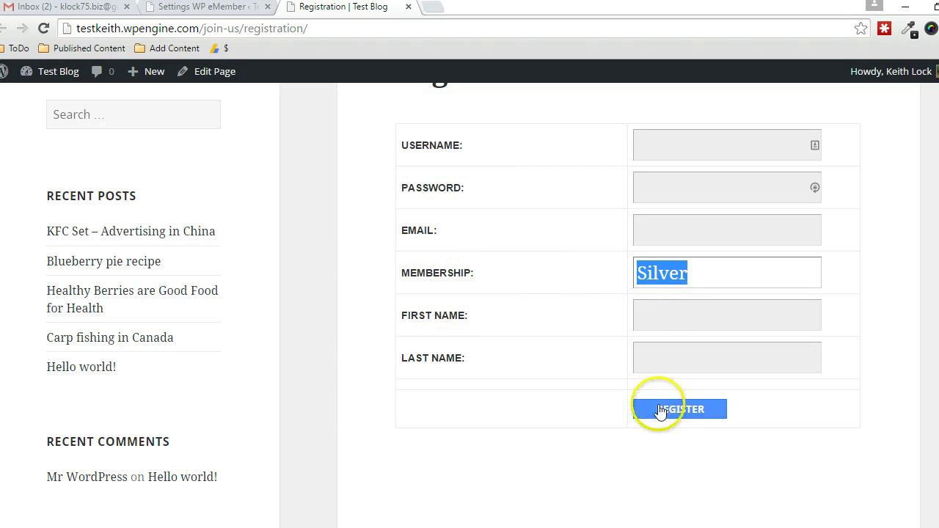
scroll(401, 279, up, 2)
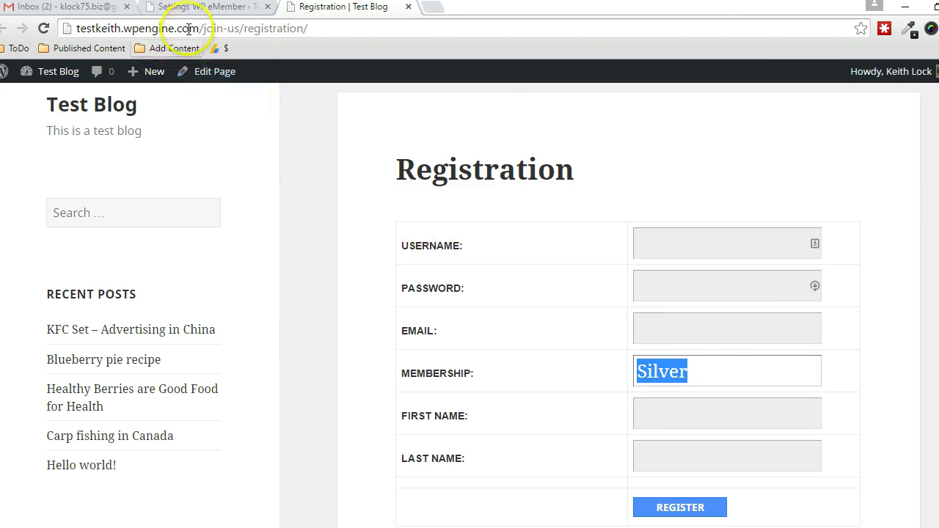
Show the title and phone fields and make first and last name required on the registration form.
click(220, 8)
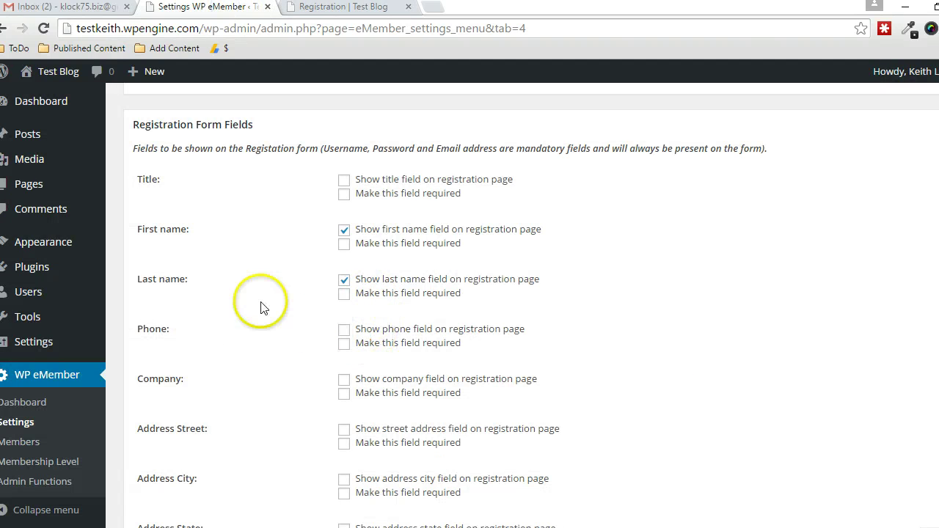
click(344, 180)
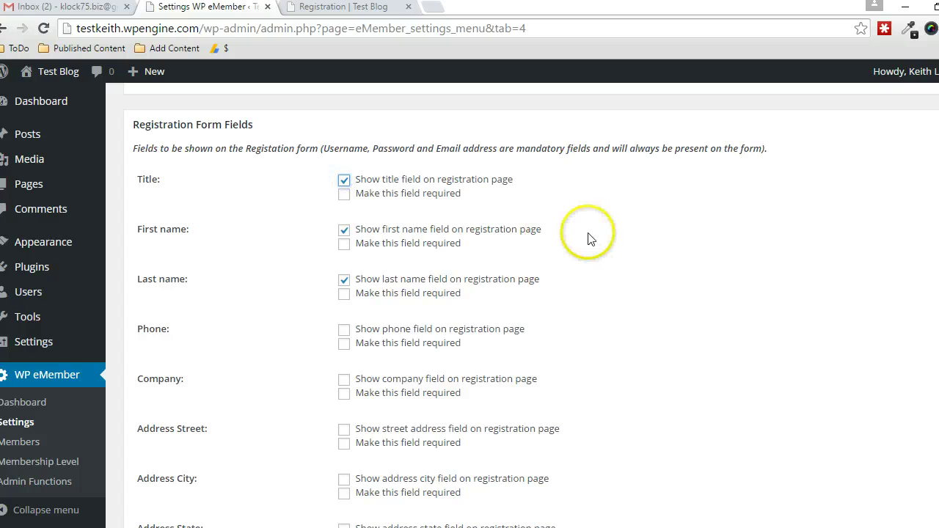
scroll(589, 238, down, 3)
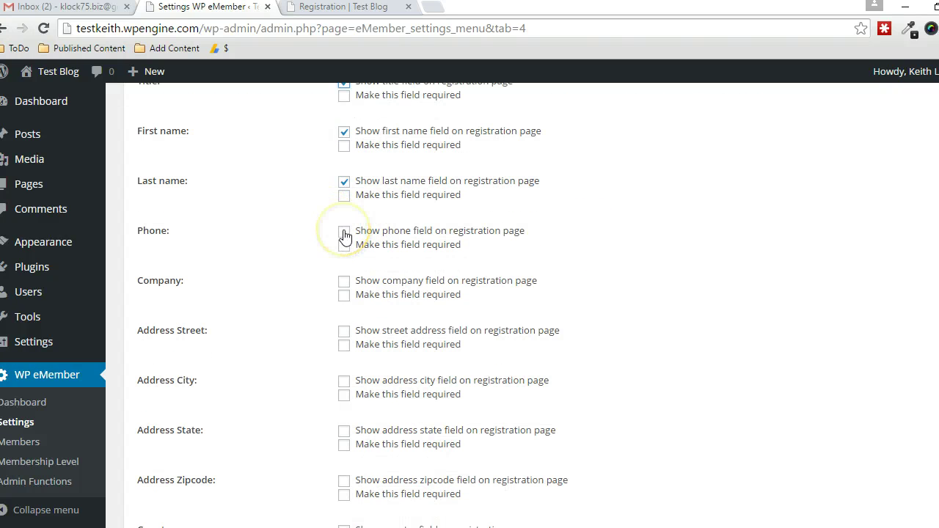
click(344, 232)
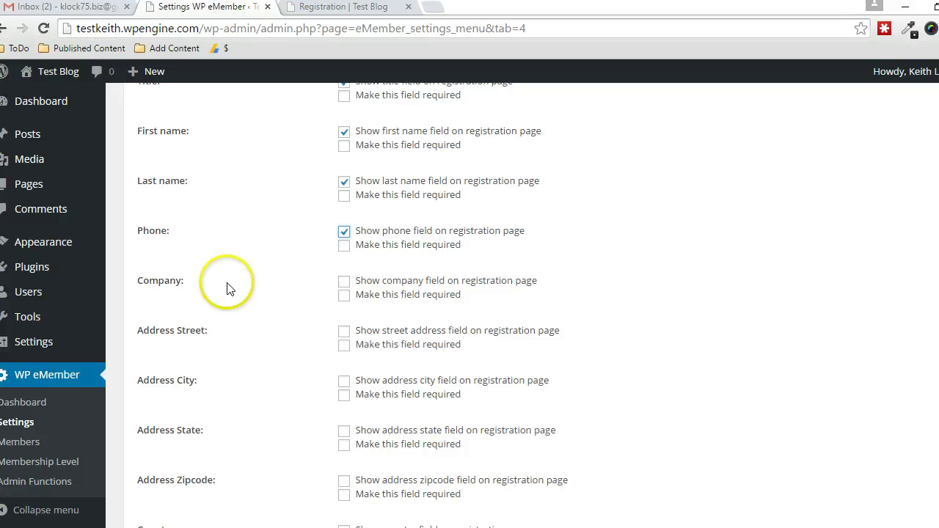
scroll(325, 213, up, 1)
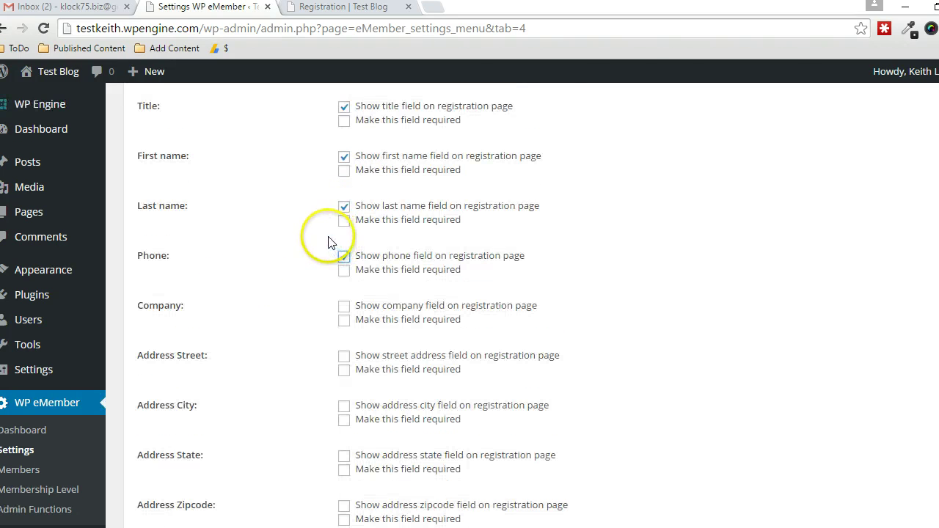
click(344, 170)
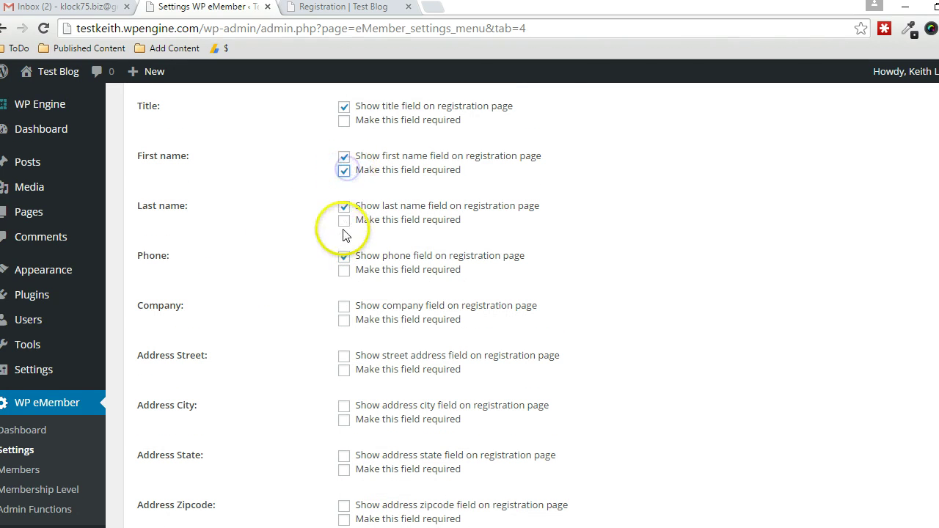
click(345, 220)
Show the gender field and enable the Hide Membership Level and Show Confirm Password options.
scroll(278, 255, down, 5)
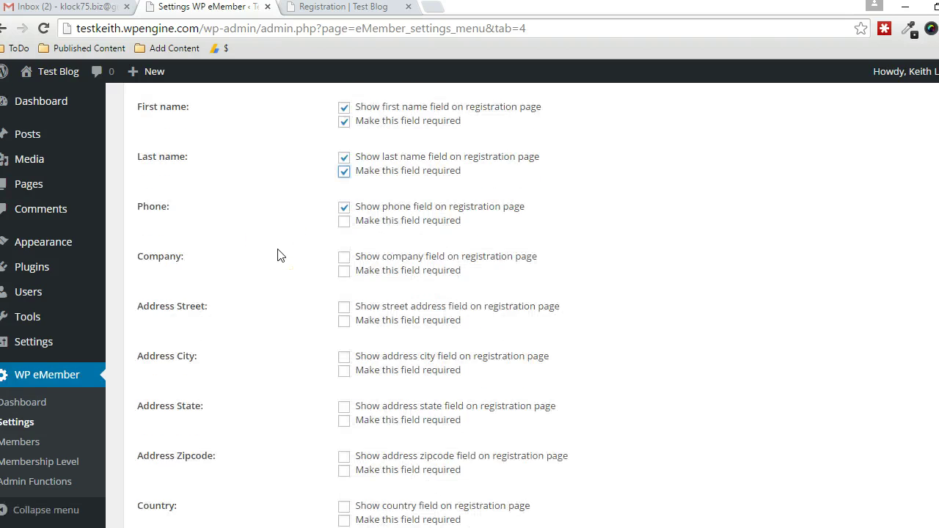
scroll(278, 255, down, 2)
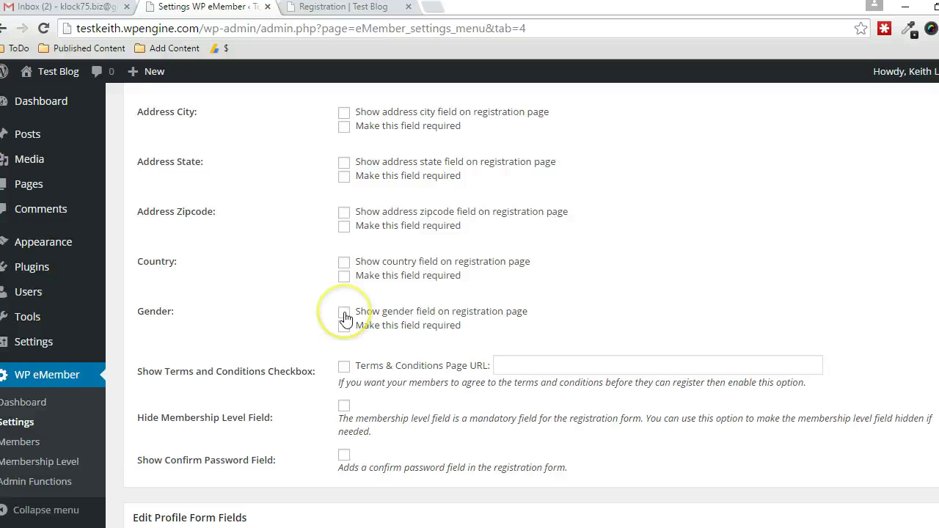
scroll(264, 315, down, 1)
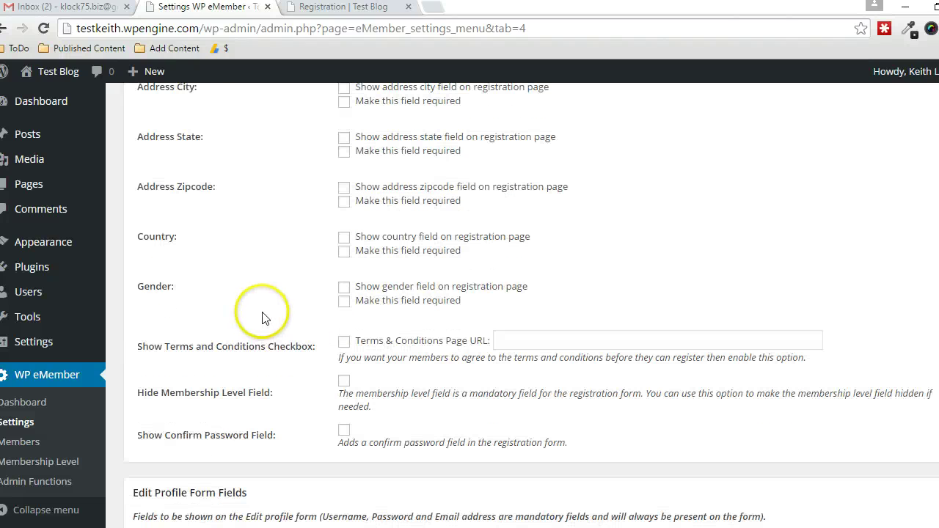
click(344, 287)
scroll(250, 297, down, 2)
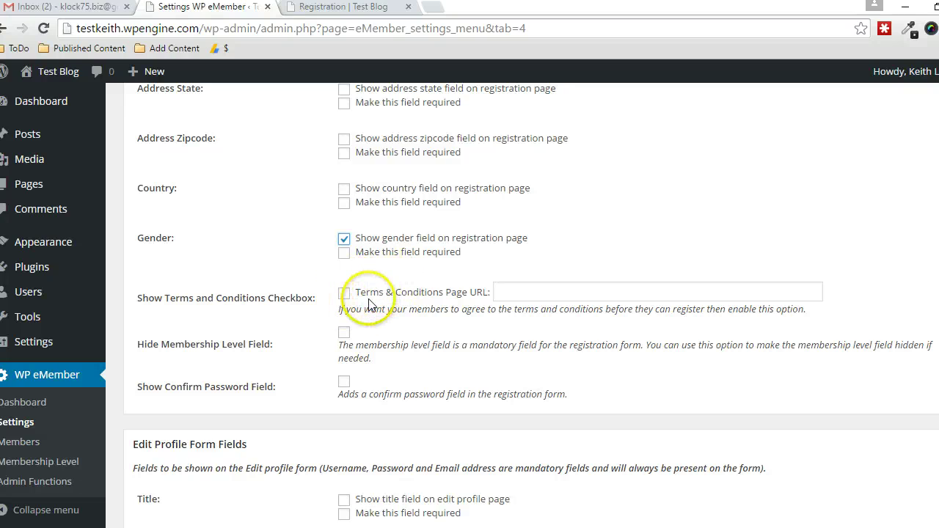
click(335, 298)
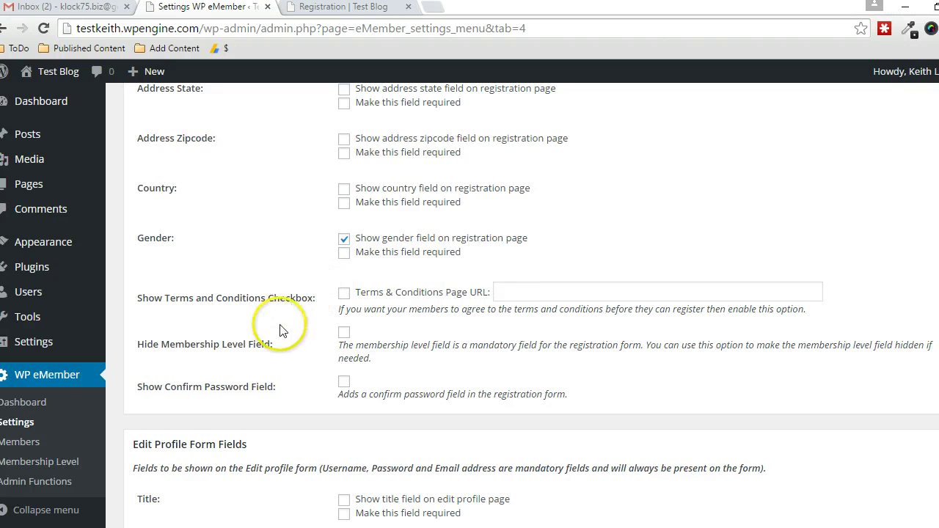
Compare against the live registration page, then save the registration form options.
click(347, 9)
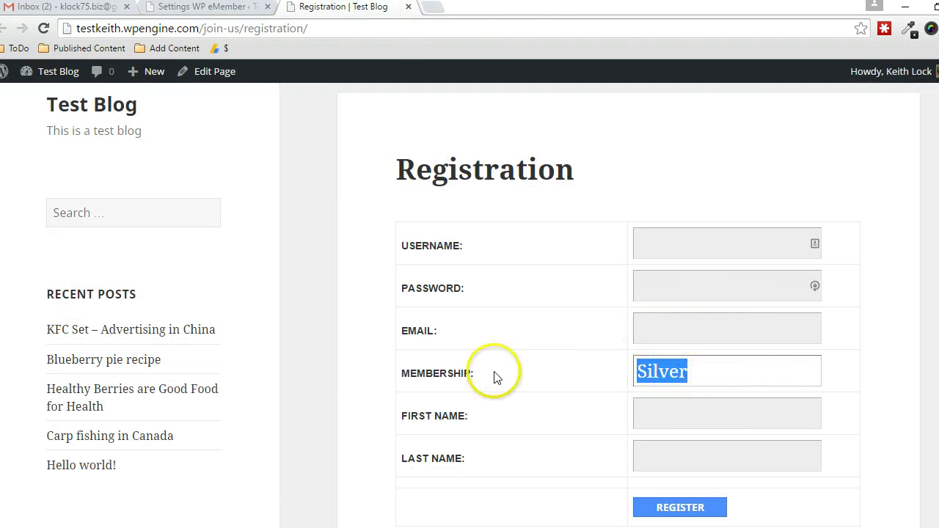
click(194, 7)
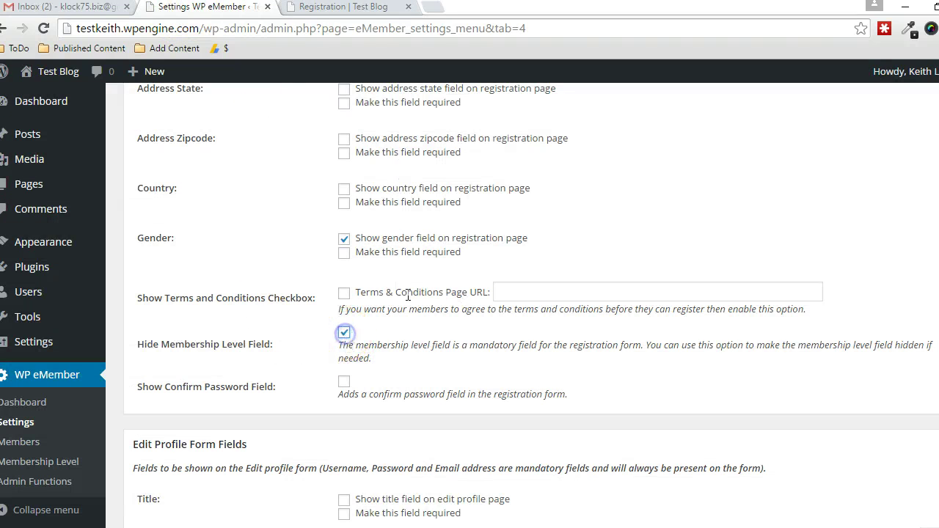
click(341, 9)
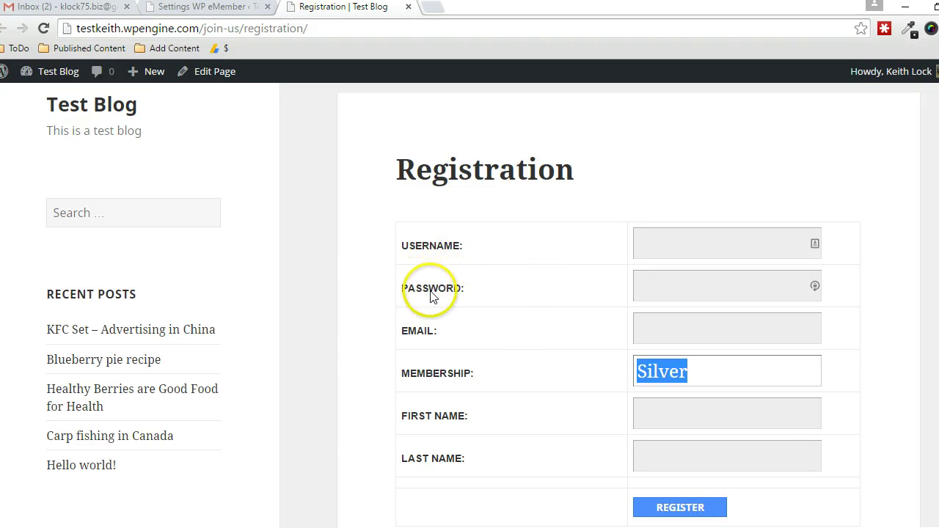
click(203, 9)
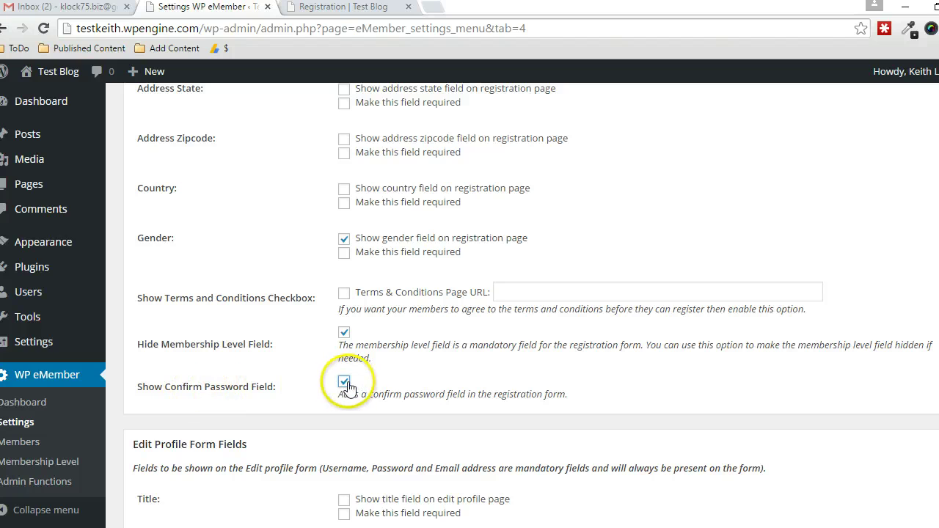
scroll(513, 294, down, 12)
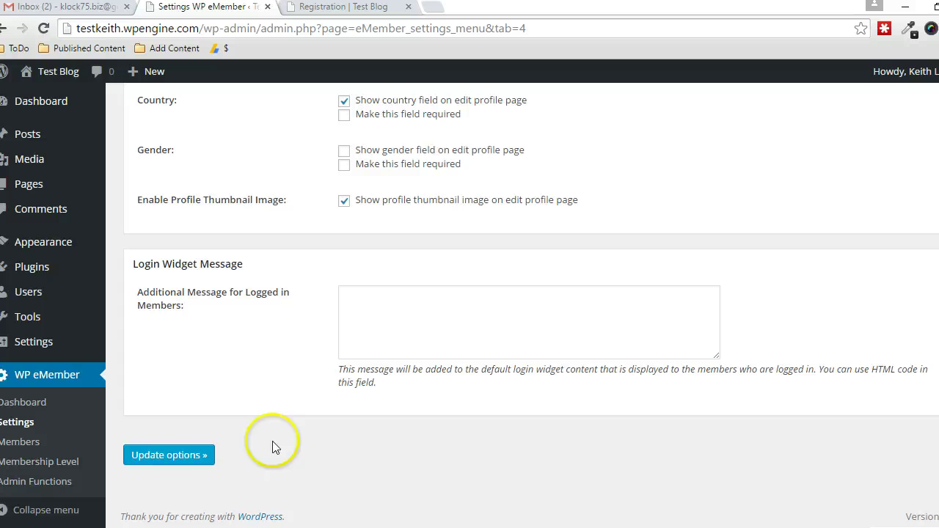
click(192, 456)
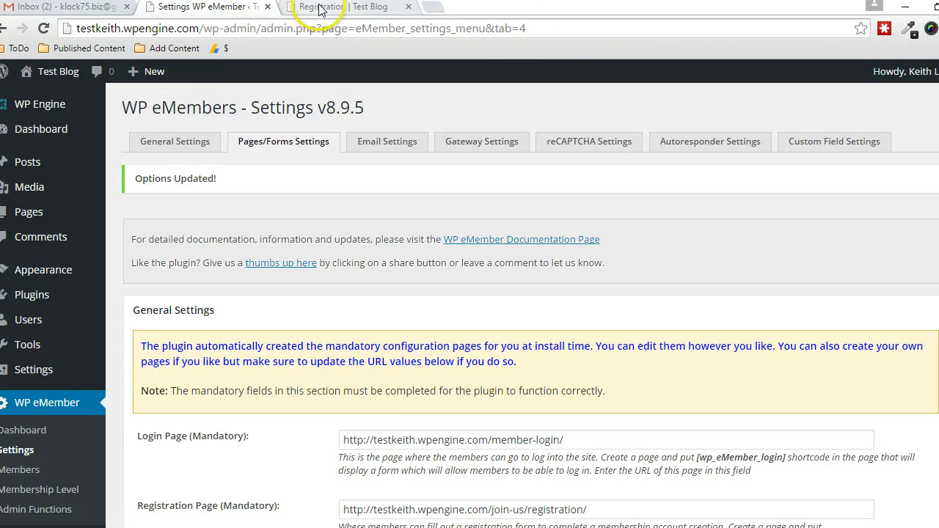
Reload the registration page and check the new Title and Gender dropdown choices.
click(308, 7)
click(46, 28)
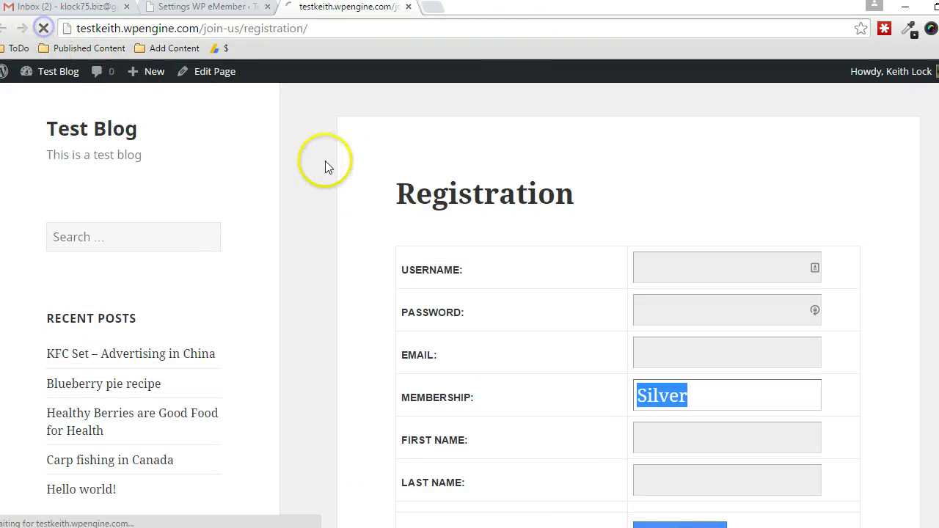
scroll(327, 166, down, 1)
scroll(326, 166, down, 3)
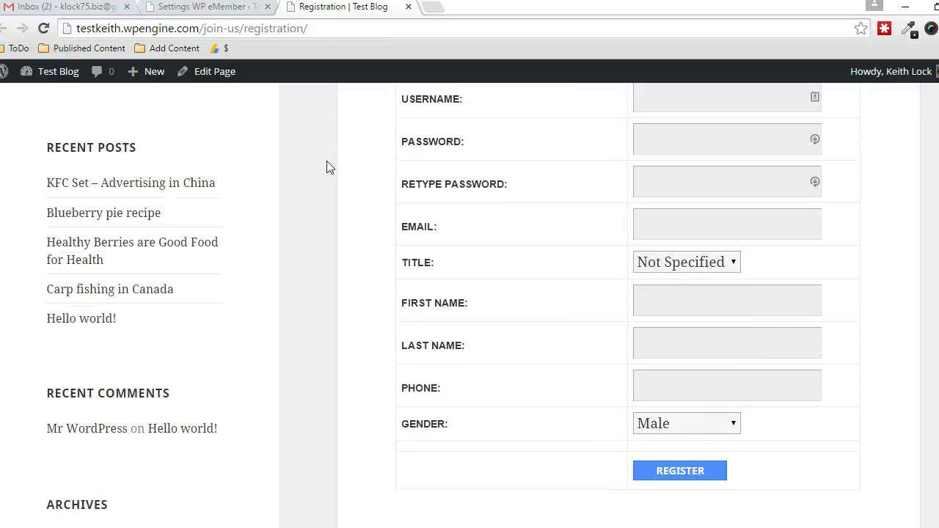
click(683, 262)
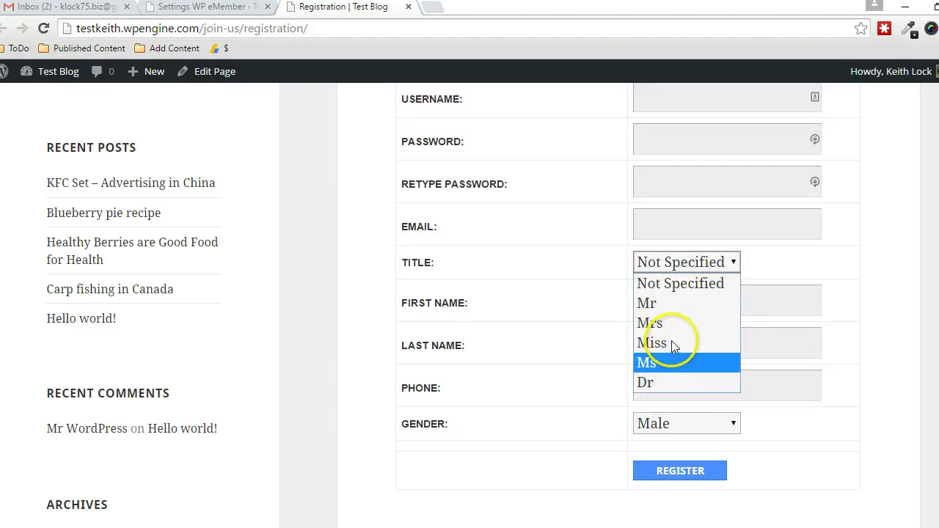
click(574, 256)
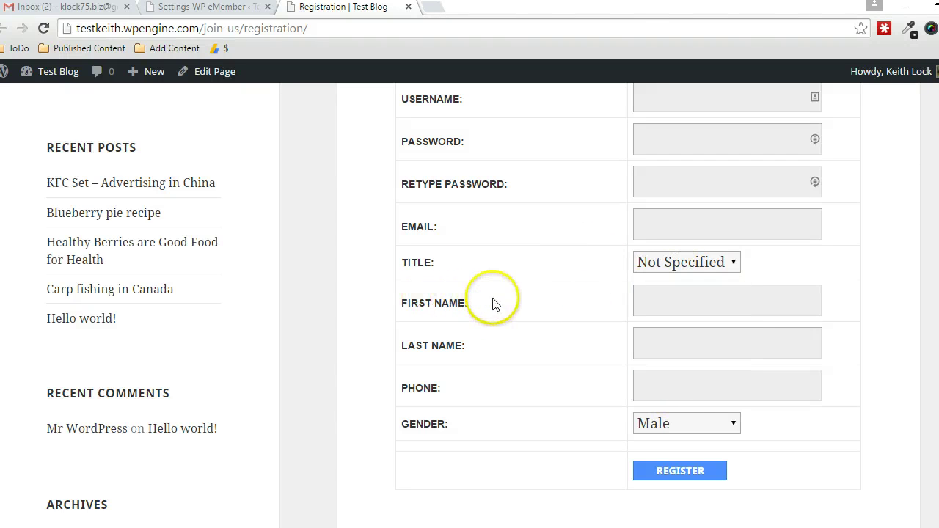
click(677, 425)
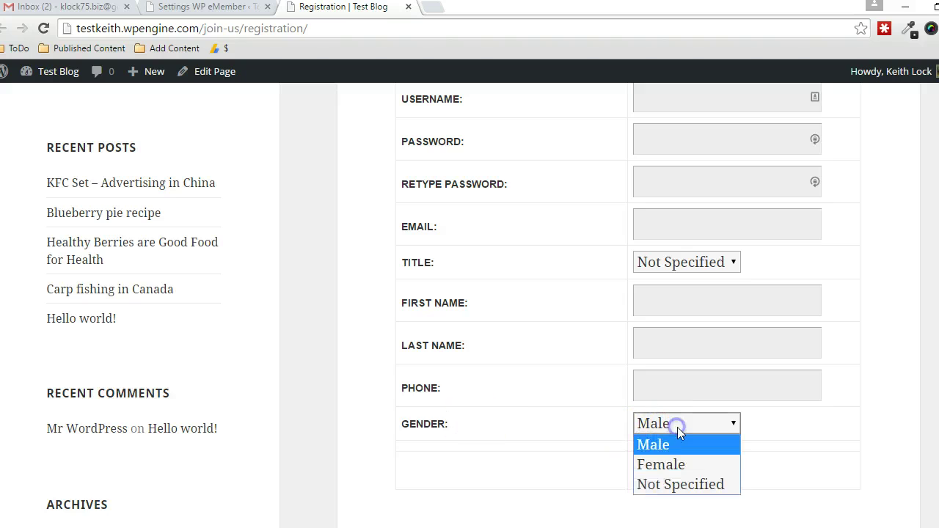
click(566, 410)
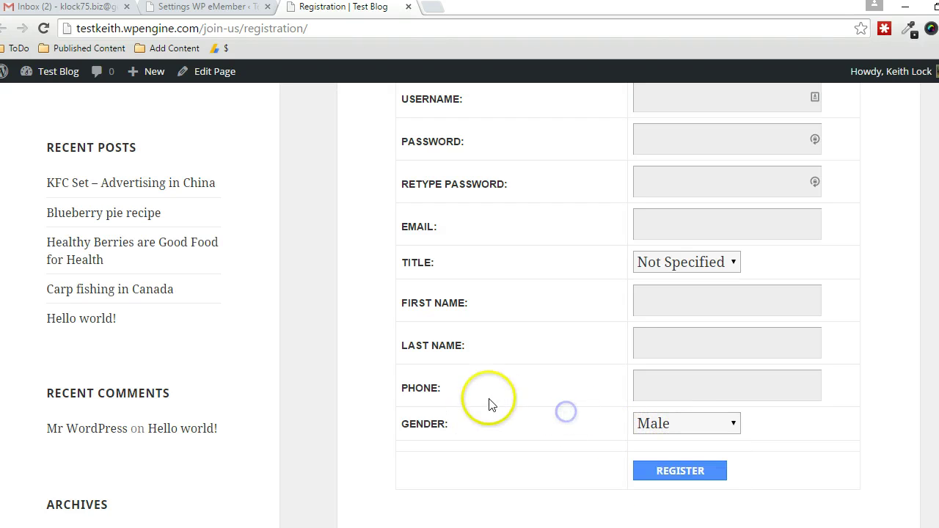
Submit the registration form empty to see the required-field errors.
click(666, 392)
scroll(553, 327, up, 3)
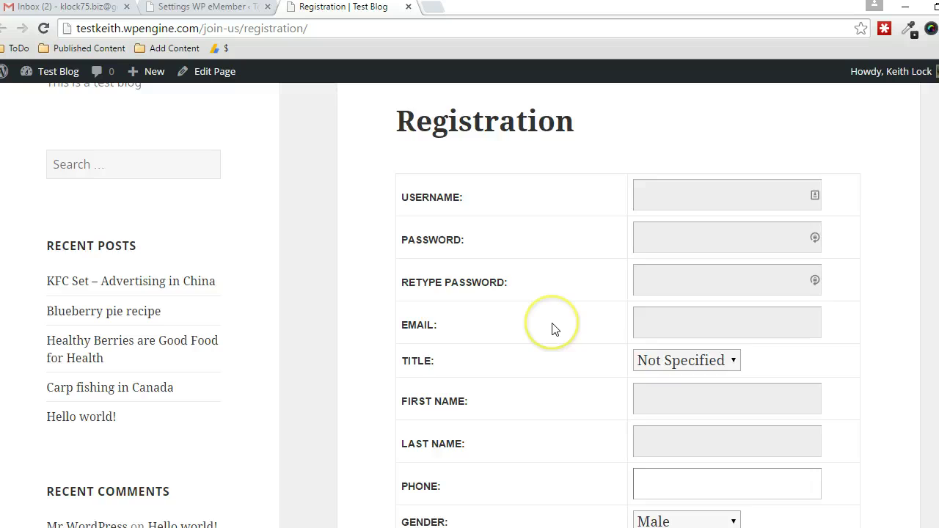
scroll(553, 327, down, 3)
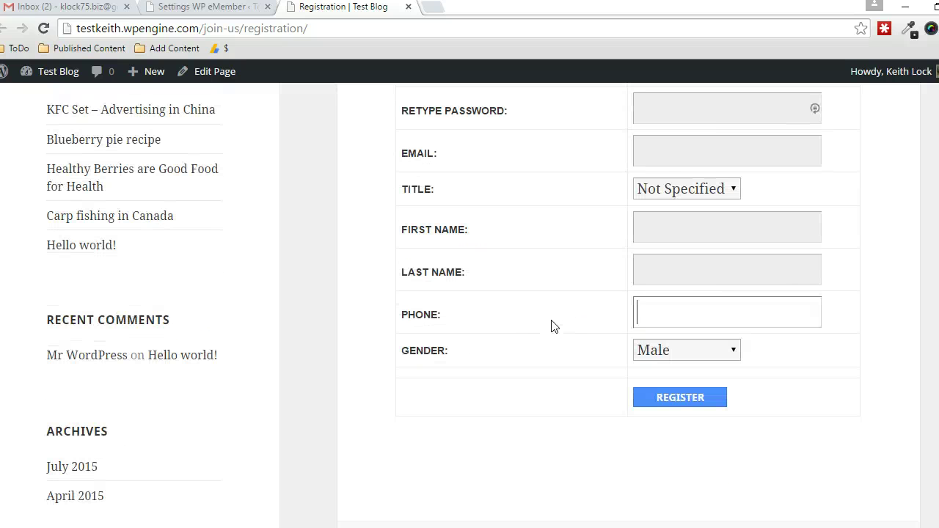
click(663, 405)
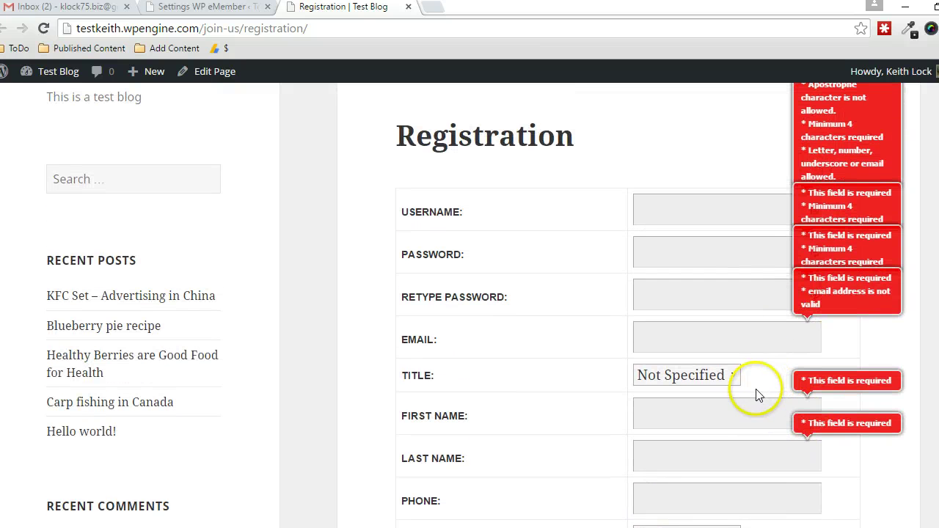
scroll(583, 315, down, 1)
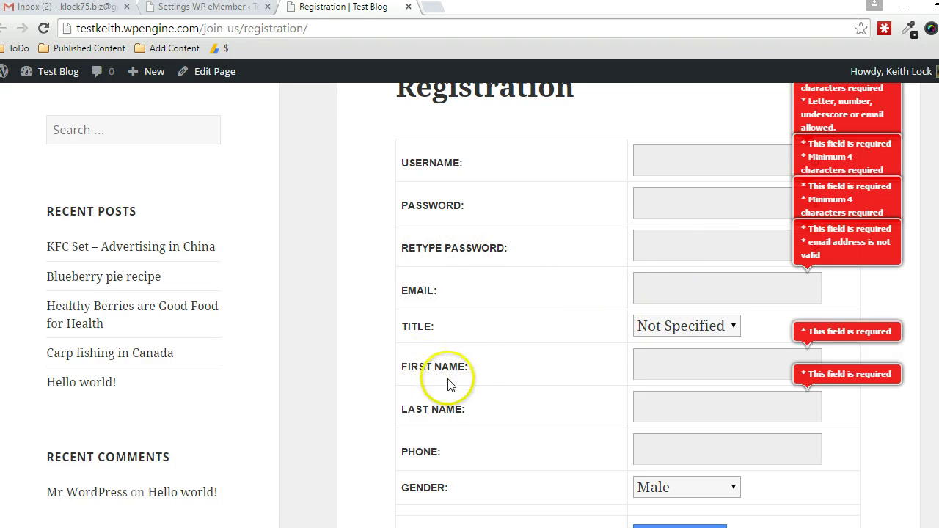
click(728, 408)
scroll(543, 374, down, 1)
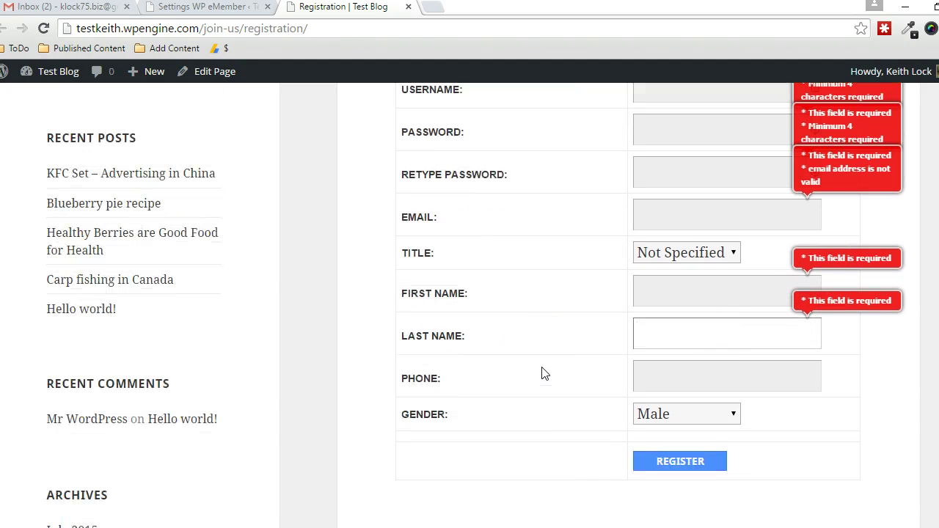
Recheck the live registration form, then return to the eMember form settings.
click(185, 7)
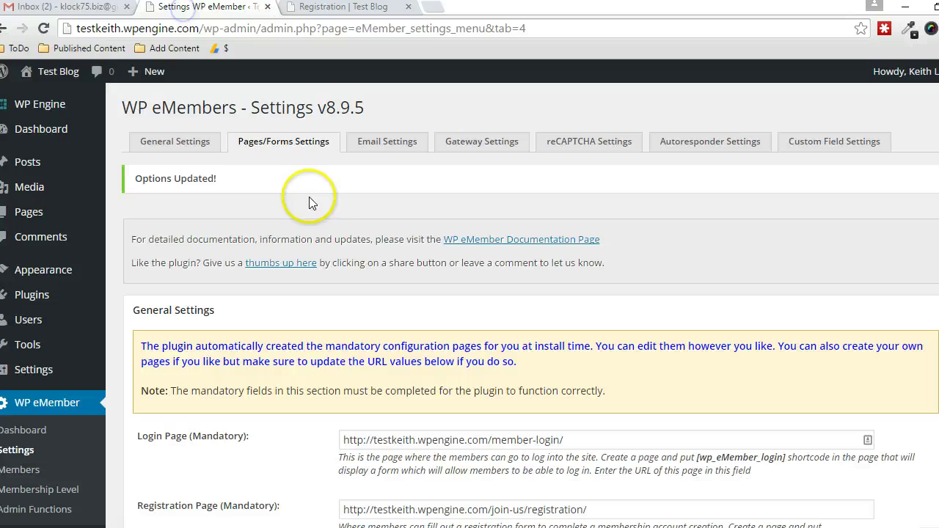
scroll(409, 240, down, 15)
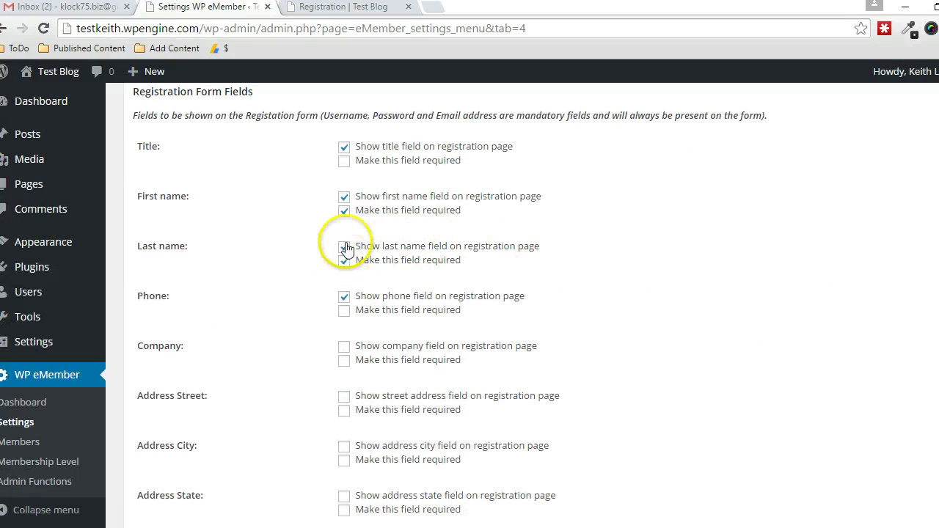
click(332, 8)
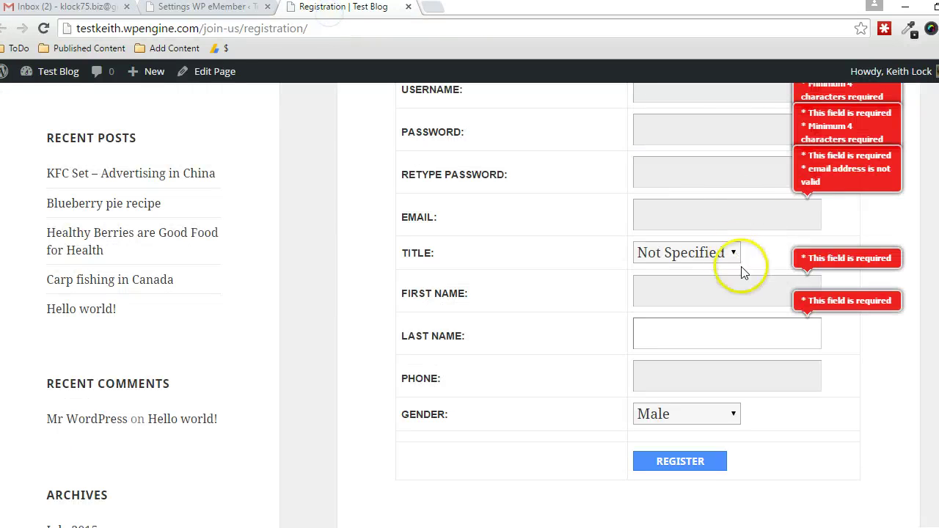
click(209, 9)
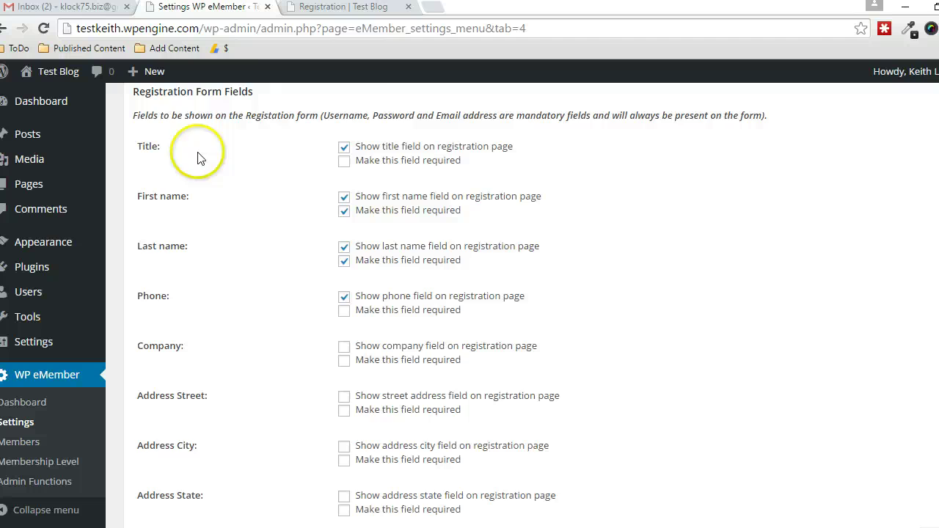
scroll(246, 209, down, 2)
scroll(246, 209, down, 6)
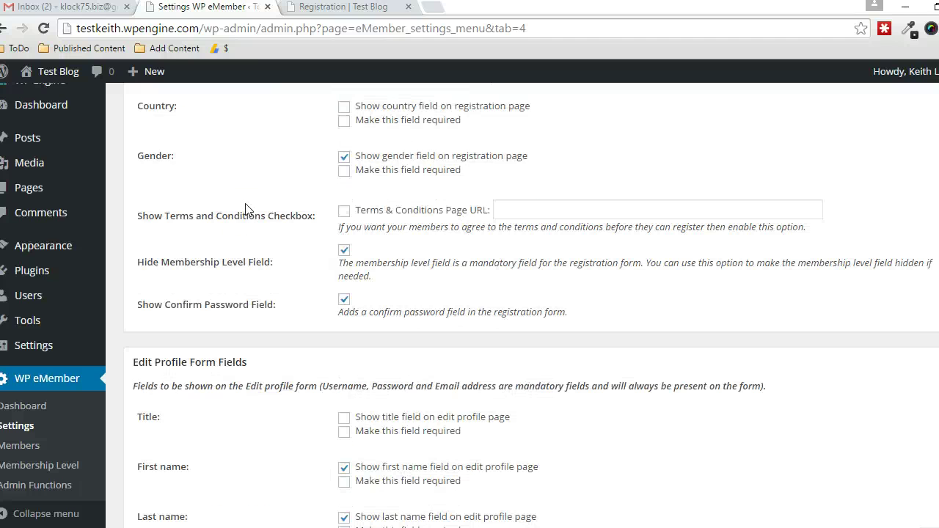
scroll(247, 207, down, 3)
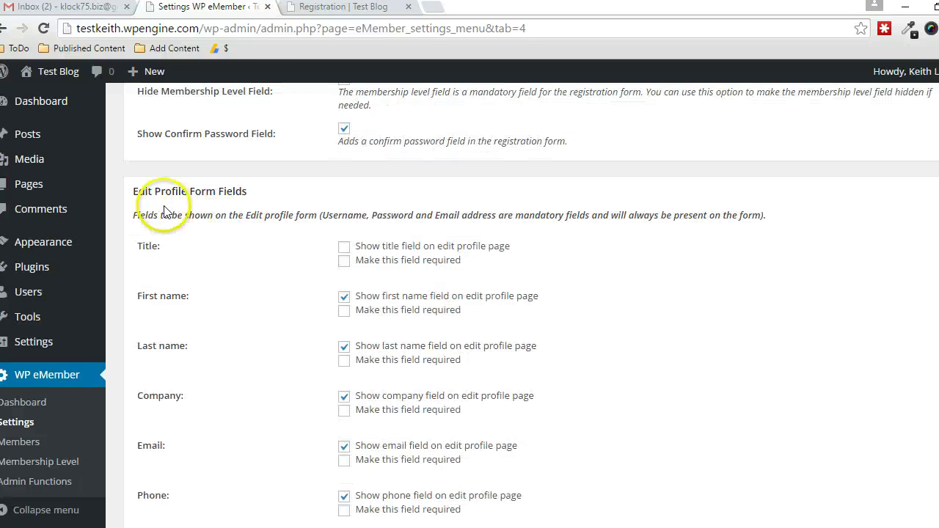
Go through the Edit Profile Form Fields options and save them with Update options.
scroll(448, 195, up, 10)
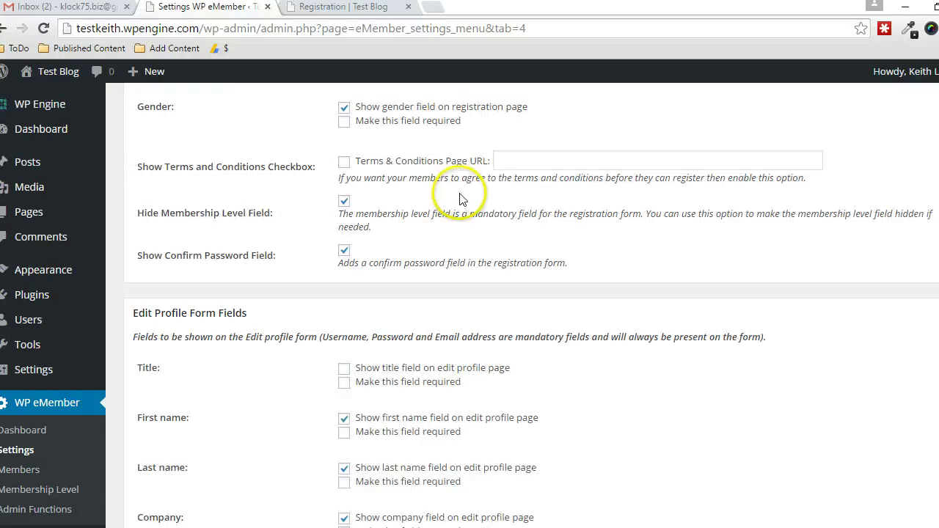
scroll(461, 195, down, 5)
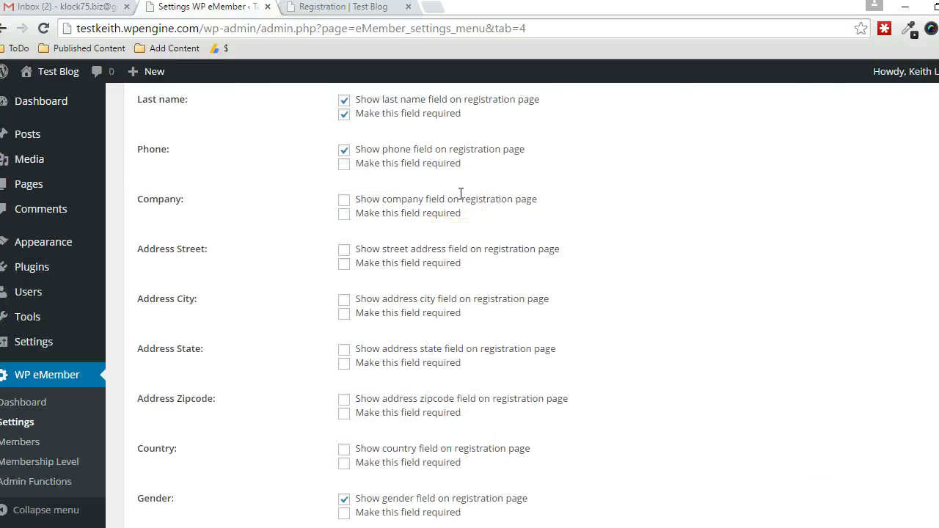
scroll(462, 198, down, 3)
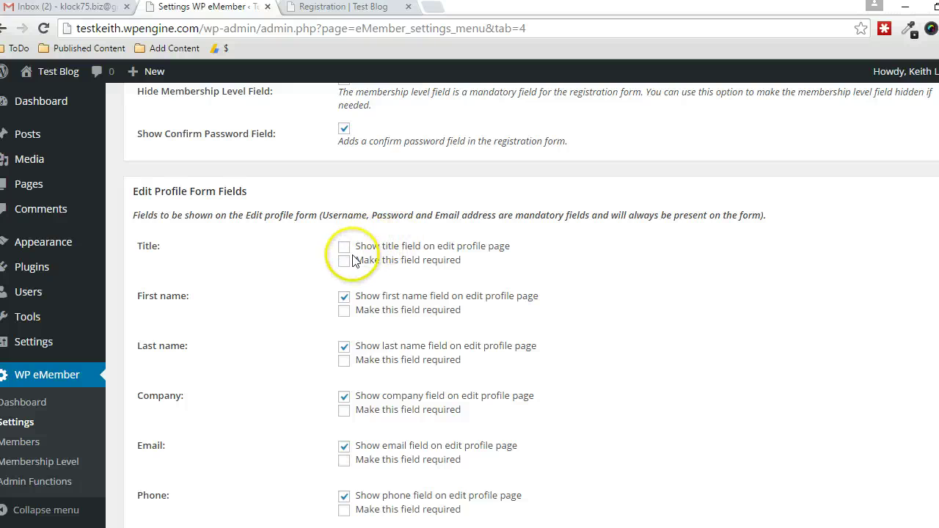
scroll(252, 256, down, 2)
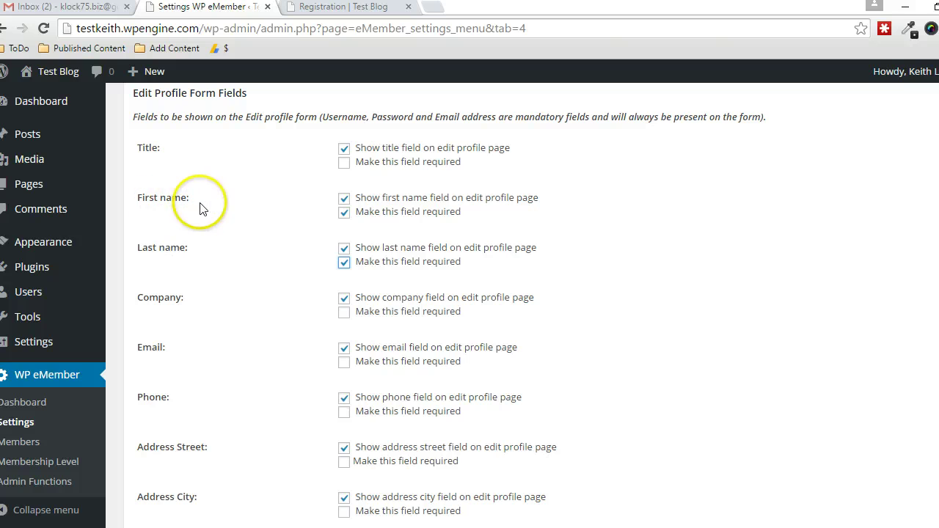
scroll(202, 209, down, 2)
scroll(203, 211, down, 1)
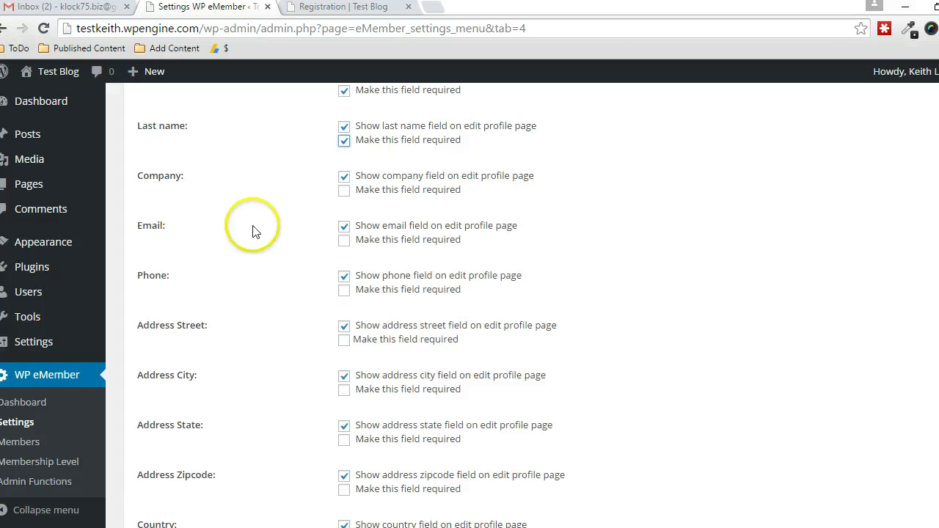
scroll(315, 262, down, 2)
scroll(314, 264, down, 2)
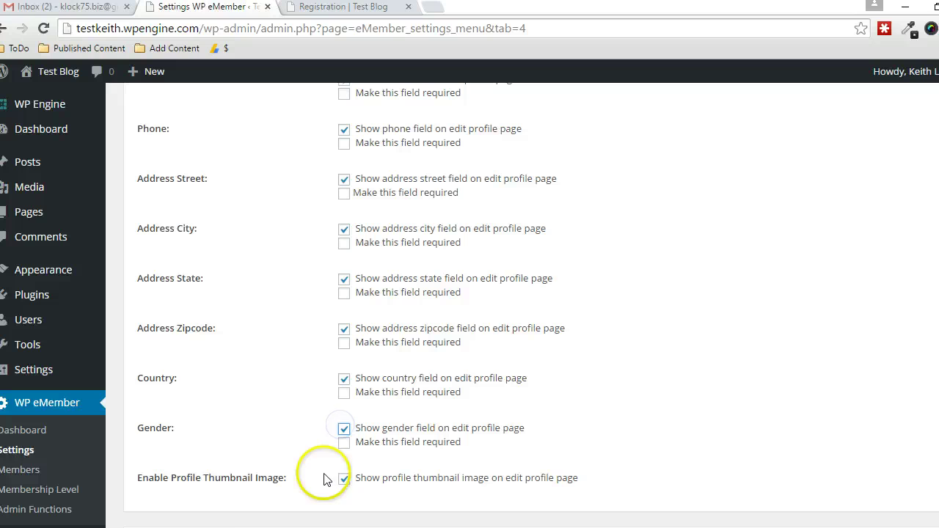
scroll(491, 168, down, 2)
scroll(501, 180, down, 2)
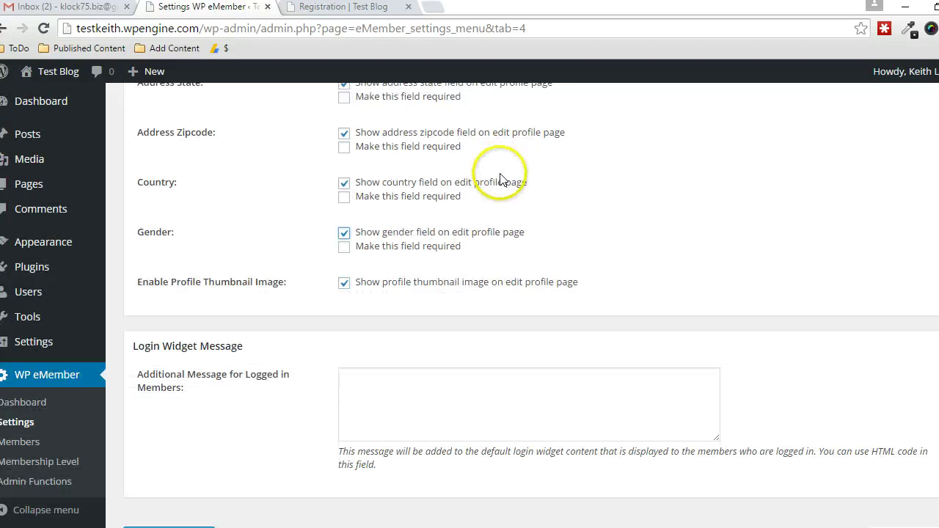
click(191, 455)
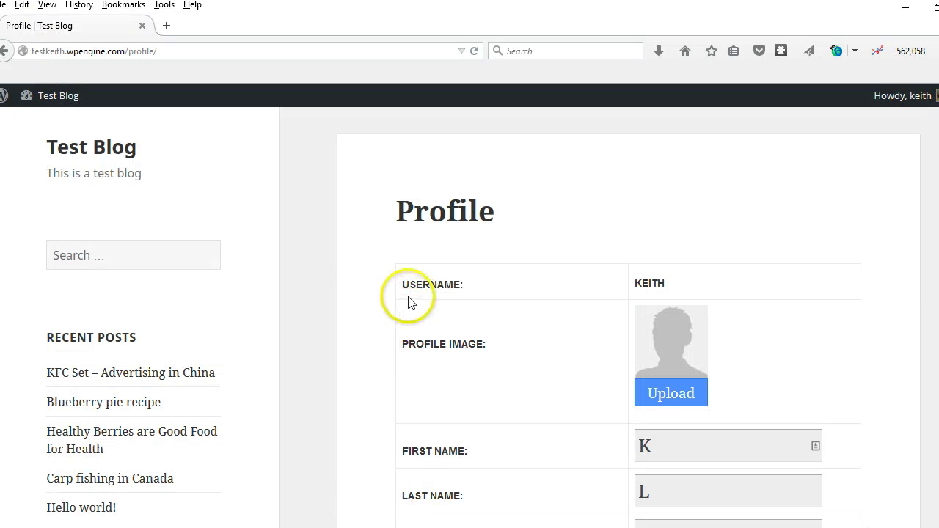
Reload the Profile page and check the Title dropdown, leaving it at Not Specified.
scroll(411, 303, down, 4)
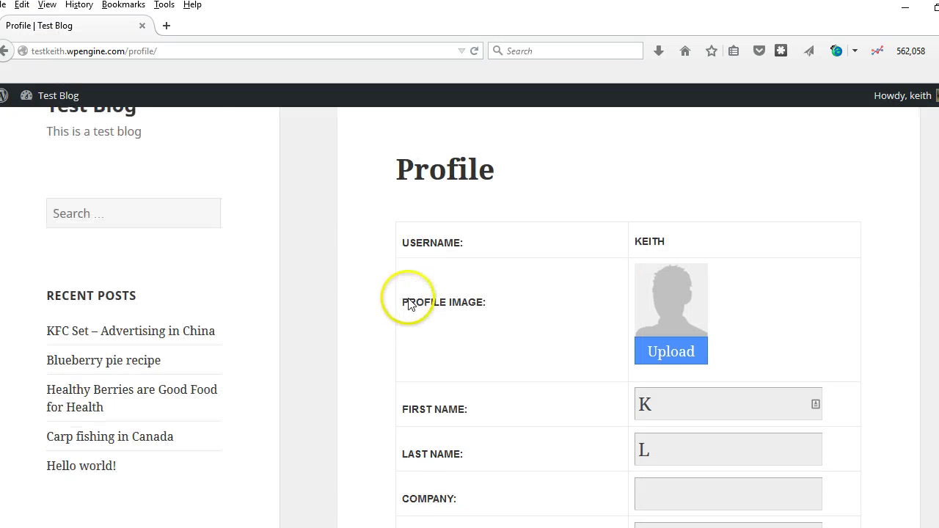
scroll(358, 289, down, 5)
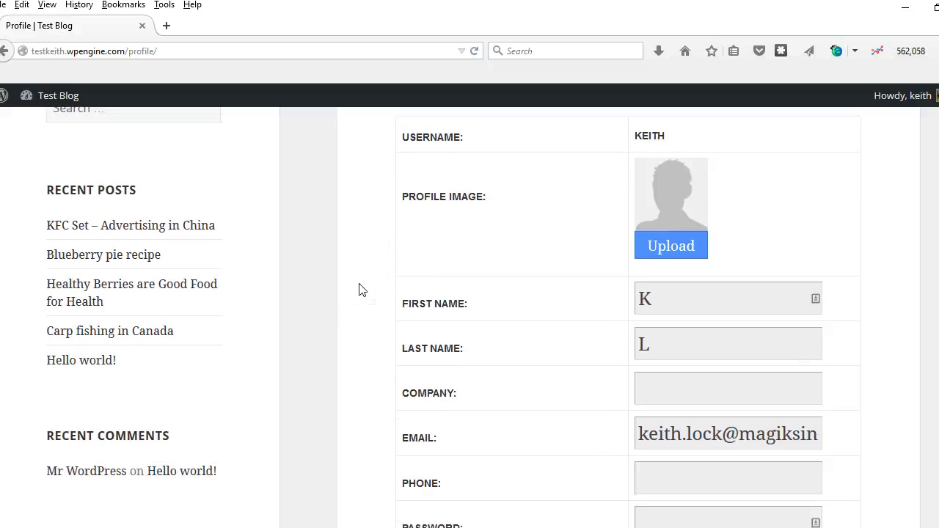
scroll(359, 289, down, 5)
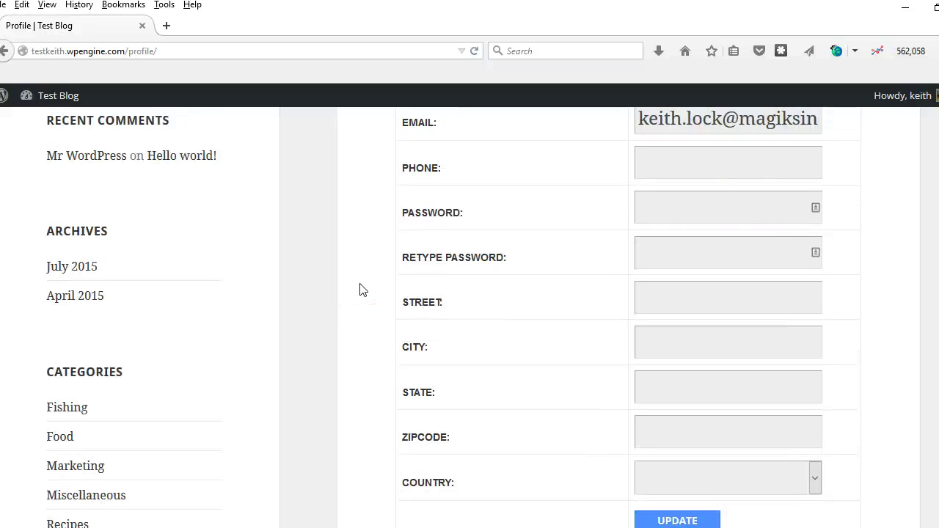
scroll(361, 288, up, 2)
scroll(360, 290, up, 6)
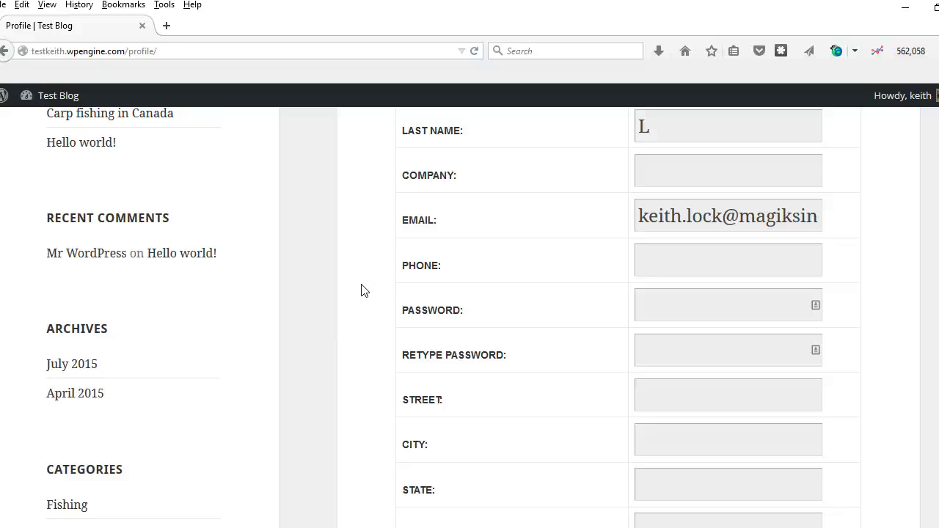
click(474, 50)
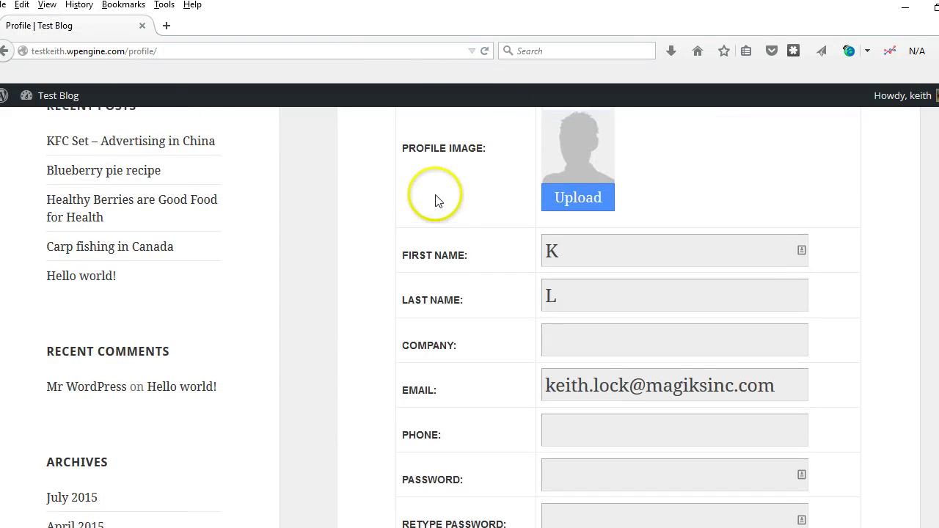
scroll(436, 199, up, 4)
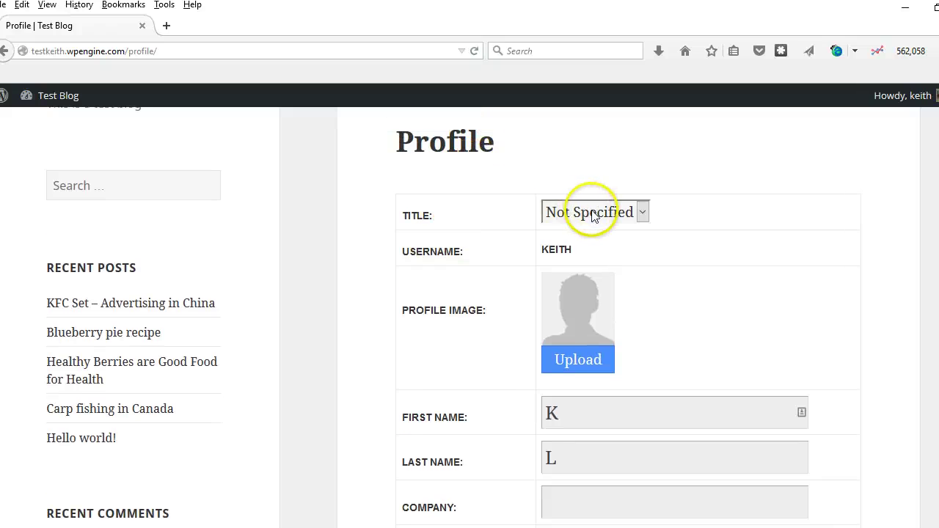
click(606, 212)
click(692, 211)
Check the Gender dropdown on the profile form, leaving it at Not Specified.
scroll(716, 211, down, 5)
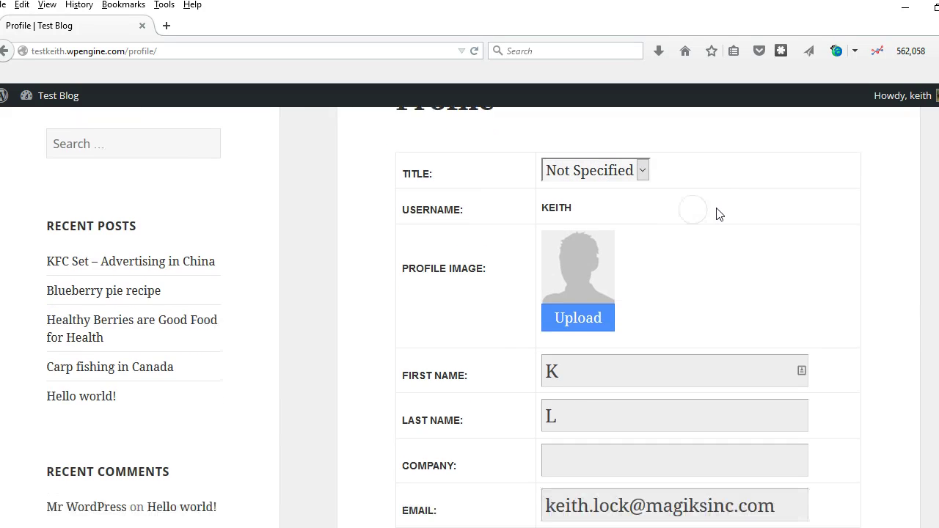
scroll(717, 210, down, 7)
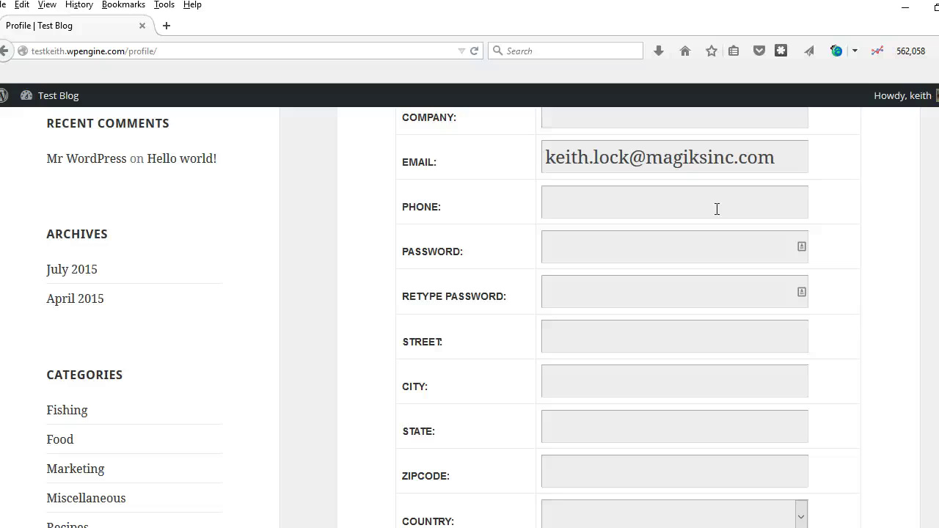
scroll(716, 210, down, 3)
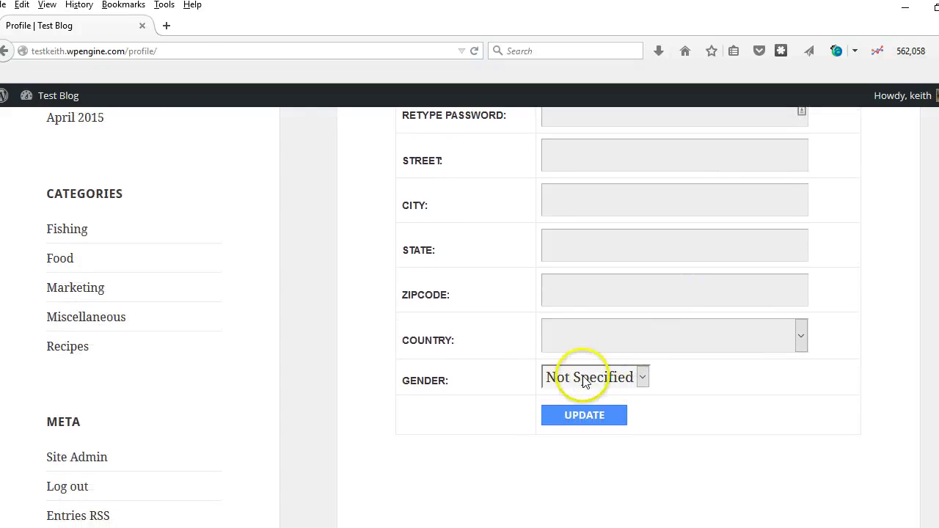
click(587, 377)
click(487, 365)
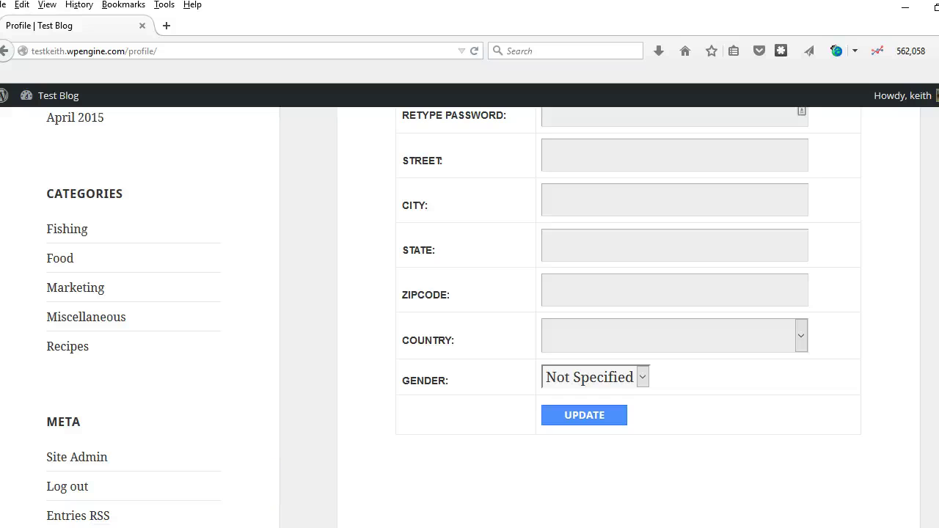
mouse_move(422, 419)
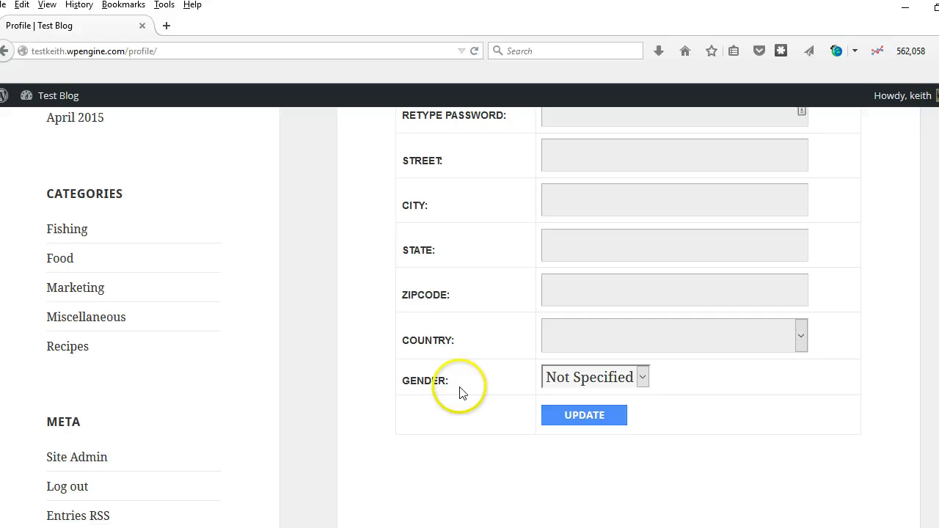
scroll(398, 335, up, 2)
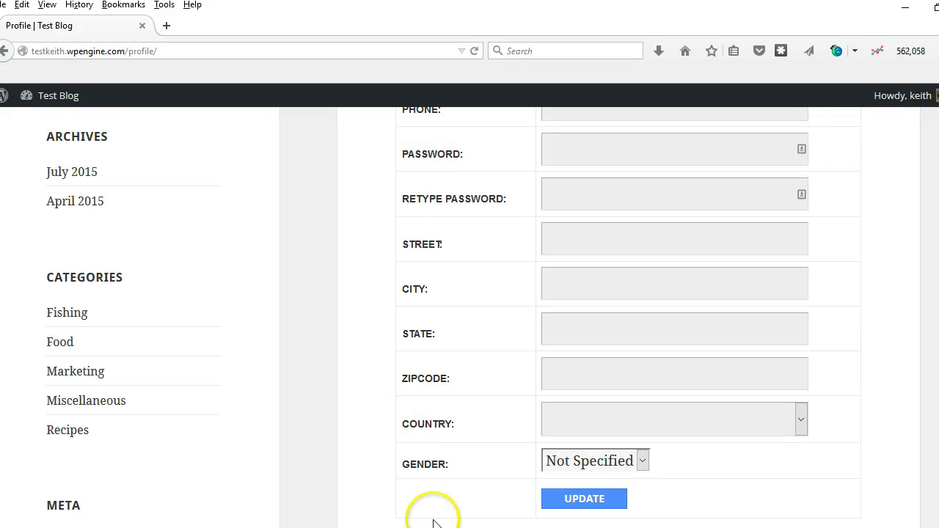
Switch back to the Chrome window and scroll through the Pages/Forms Settings tab.
click(433, 523)
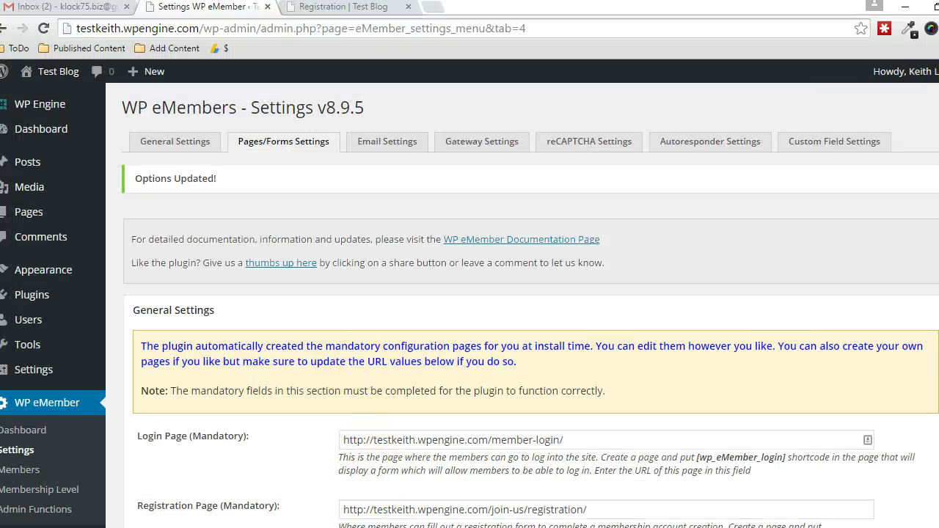
scroll(533, 303, down, 15)
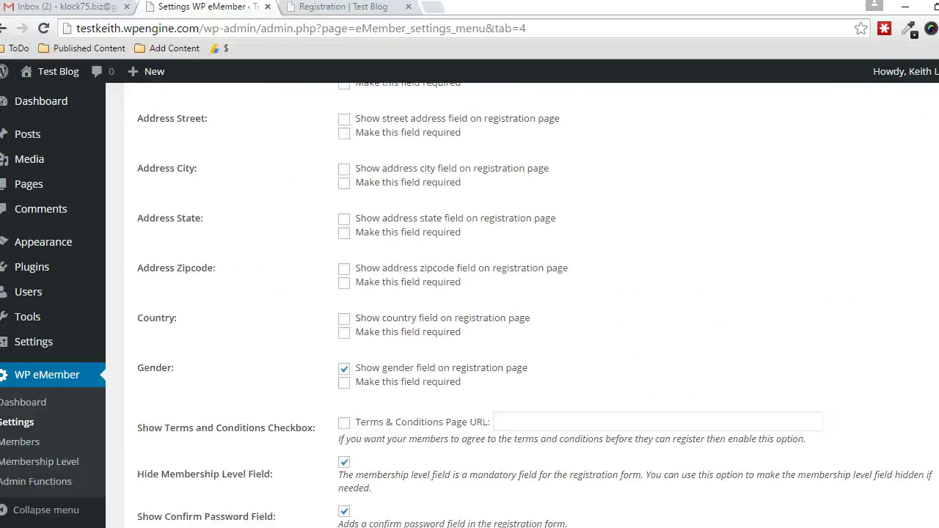
scroll(534, 304, down, 10)
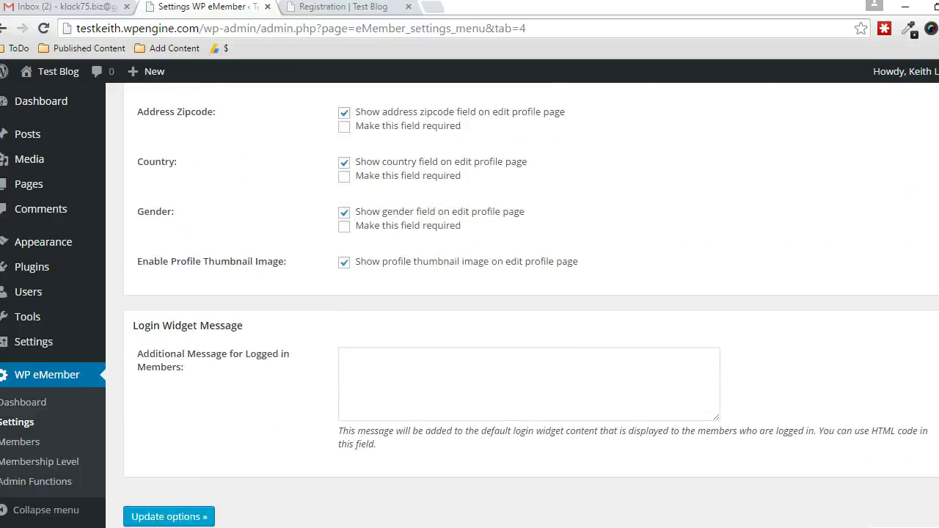
scroll(391, 326, up, 5)
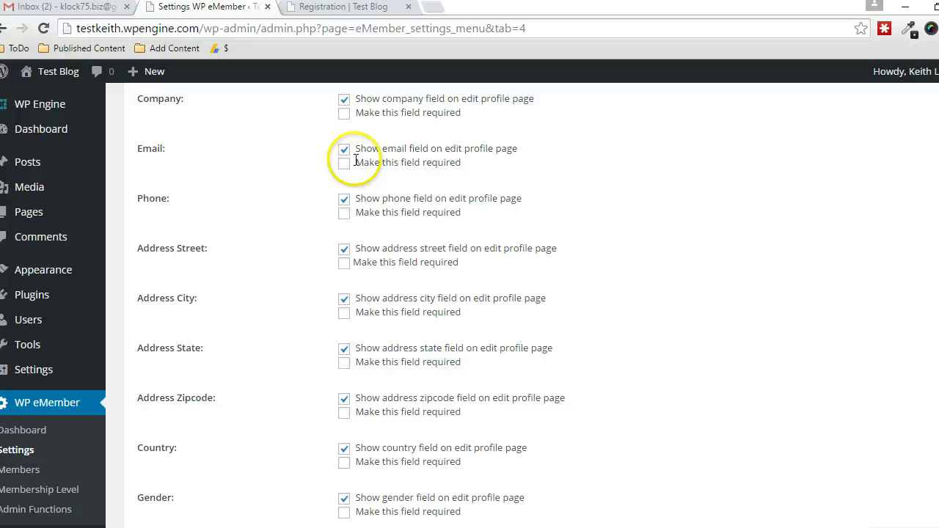
scroll(287, 267, up, 4)
scroll(525, 220, up, 15)
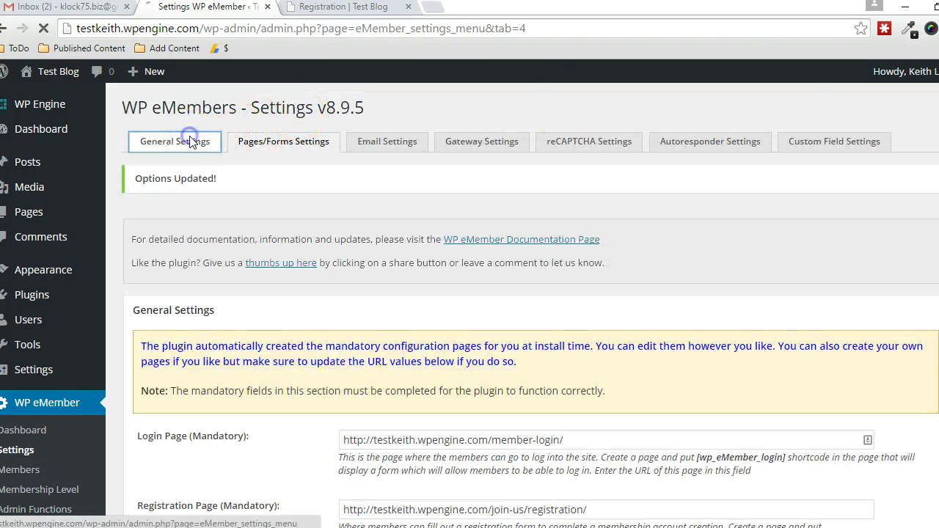
Go to eMember General Settings and launch the membership levels page in a separate tab.
click(187, 142)
scroll(205, 297, down, 2)
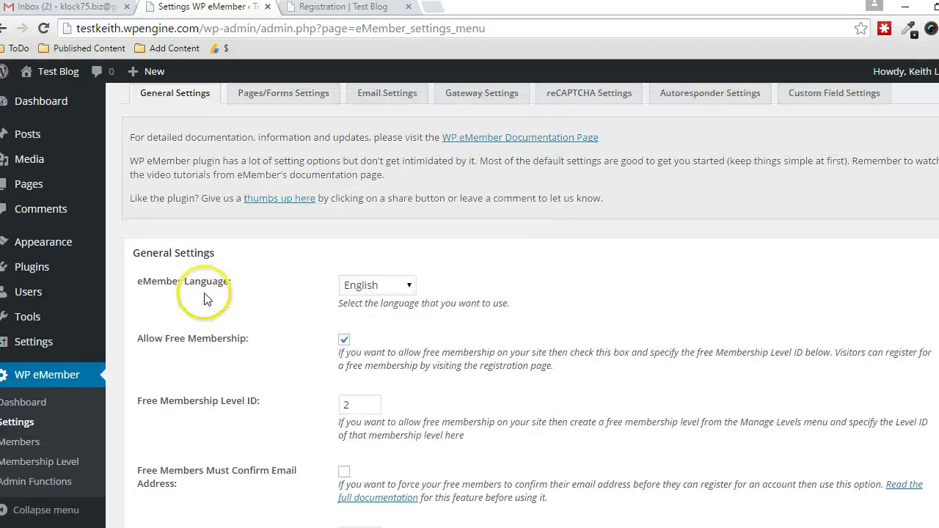
scroll(205, 293, up, 1)
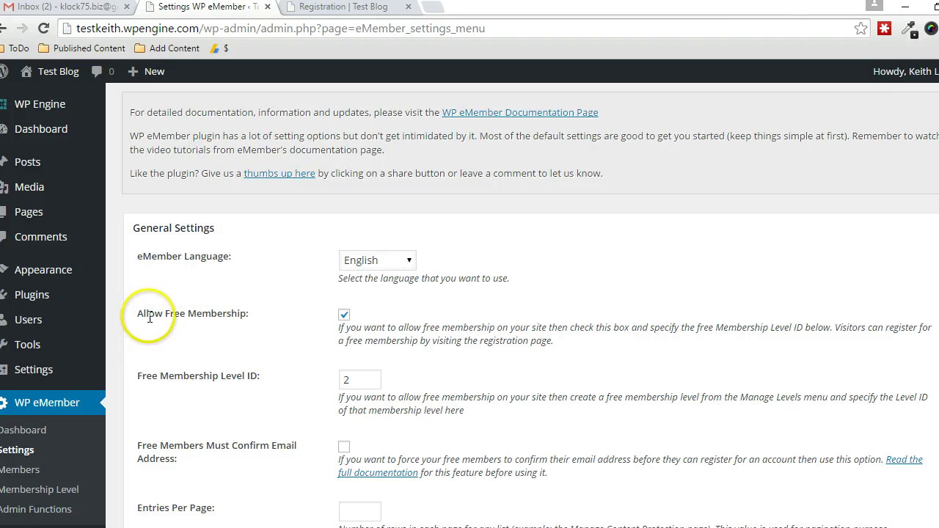
right_click(50, 489)
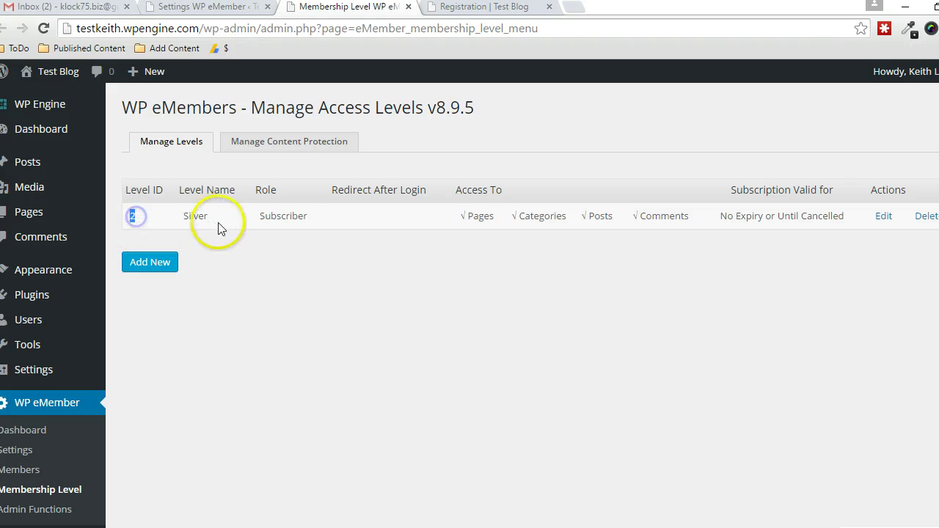
click(195, 10)
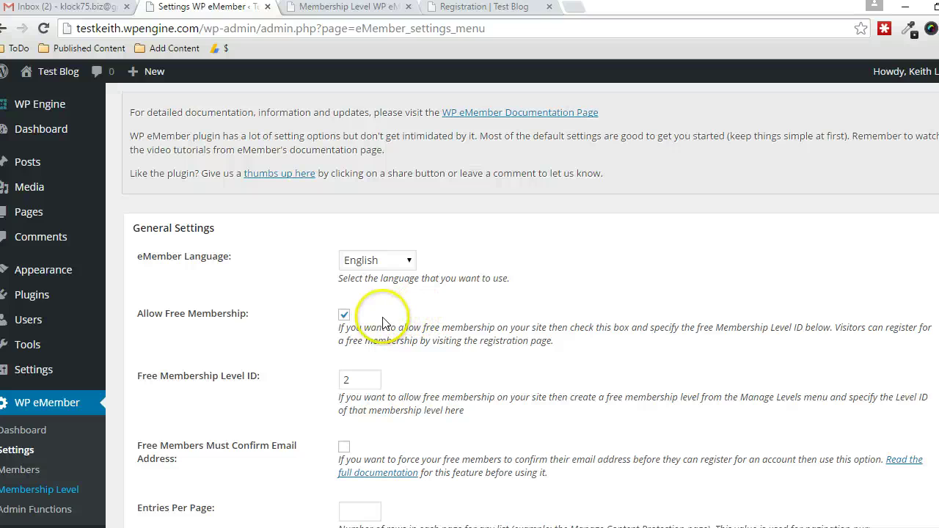
Confirm the Silver level's ID is 2 and set the Free Membership Level ID to 2.
click(319, 15)
drag(129, 215, 145, 224)
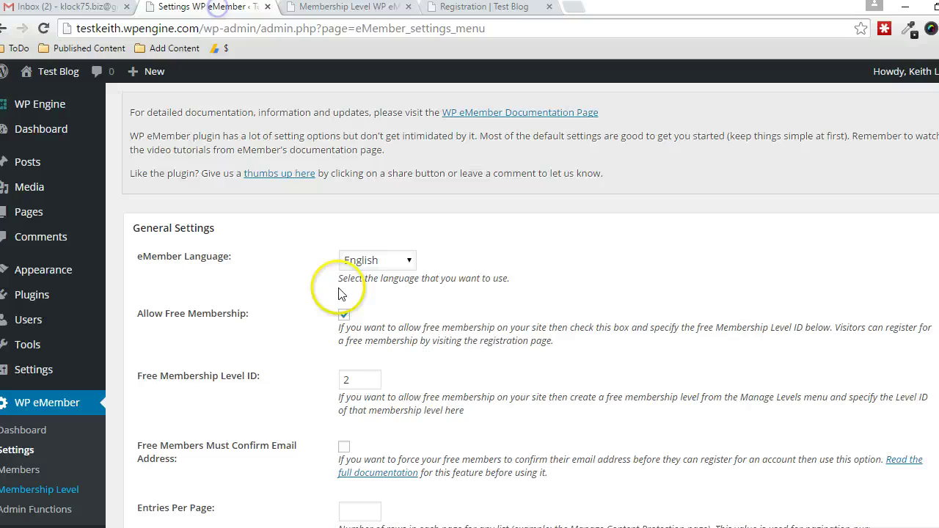
double_click(349, 379)
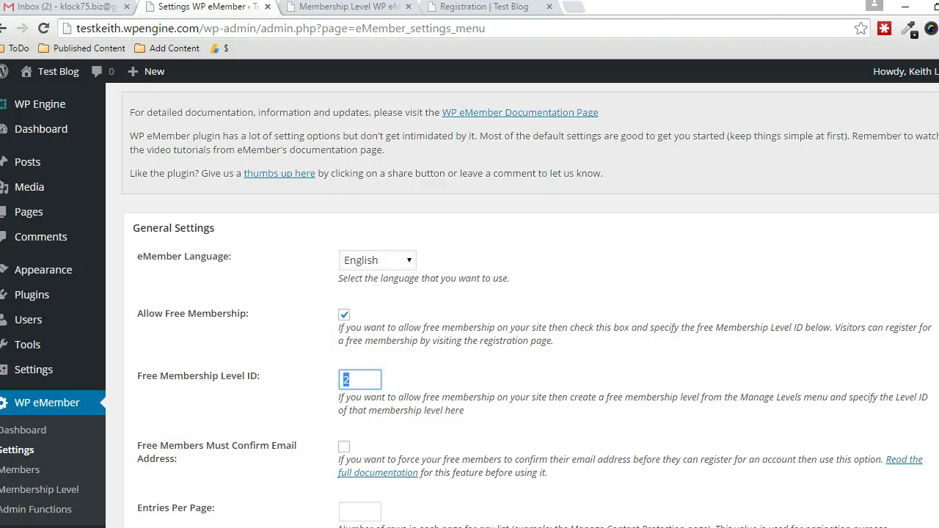
scroll(326, 438, up, 1)
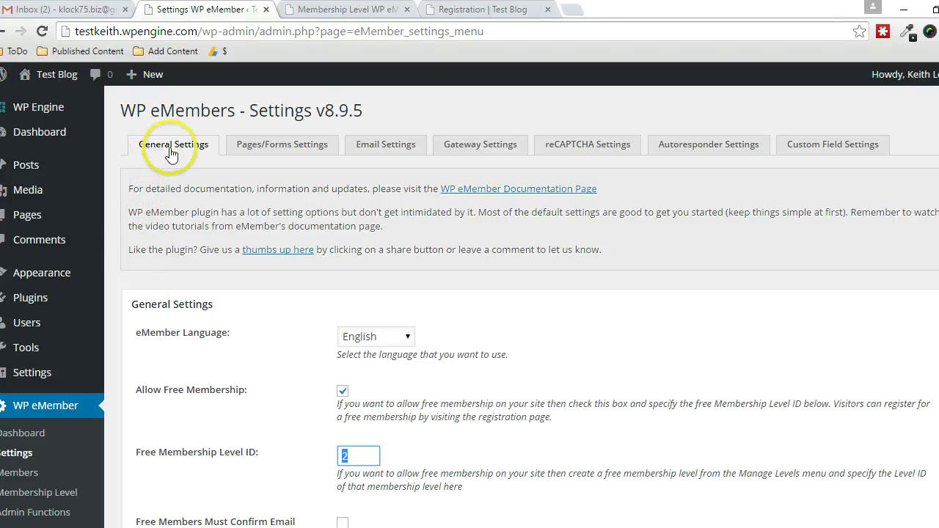
Confirm Enable Custom Fields is ticked, then go to the Custom Field Settings tab.
scroll(307, 330, down, 7)
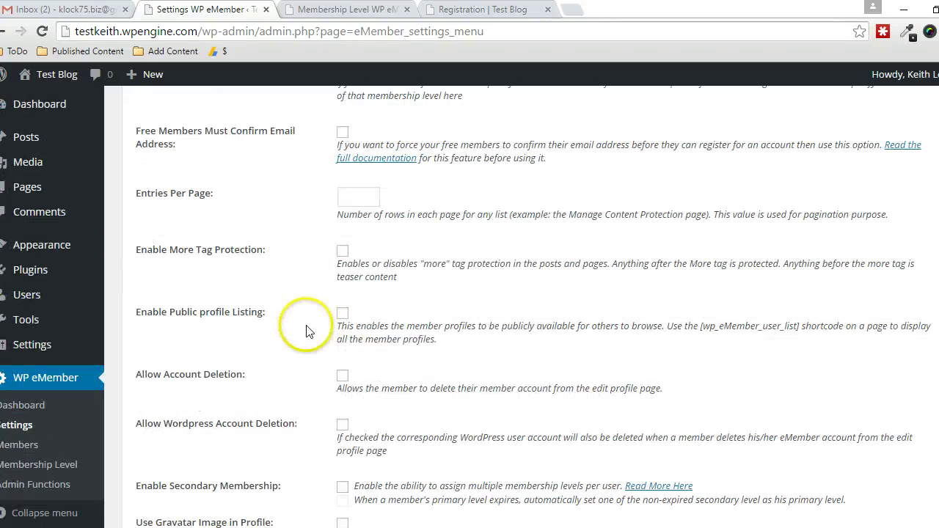
scroll(307, 330, down, 1)
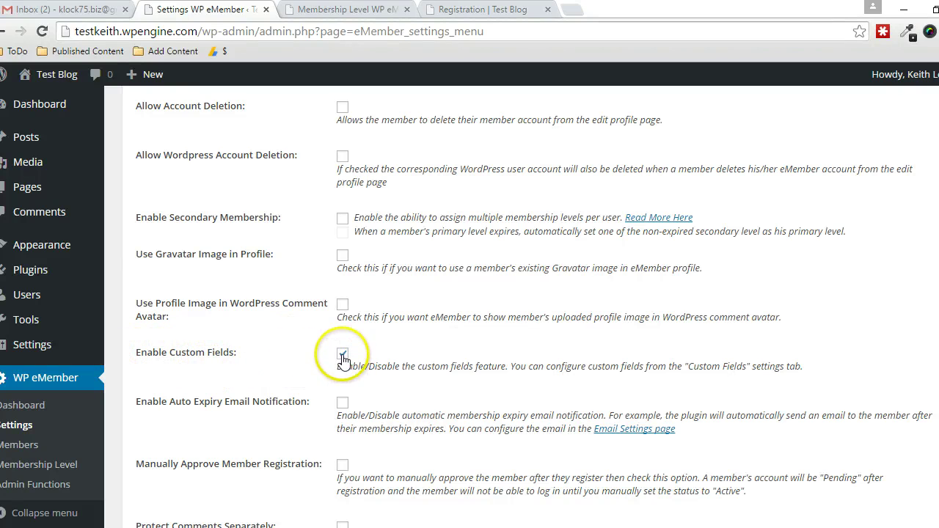
scroll(848, 247, up, 10)
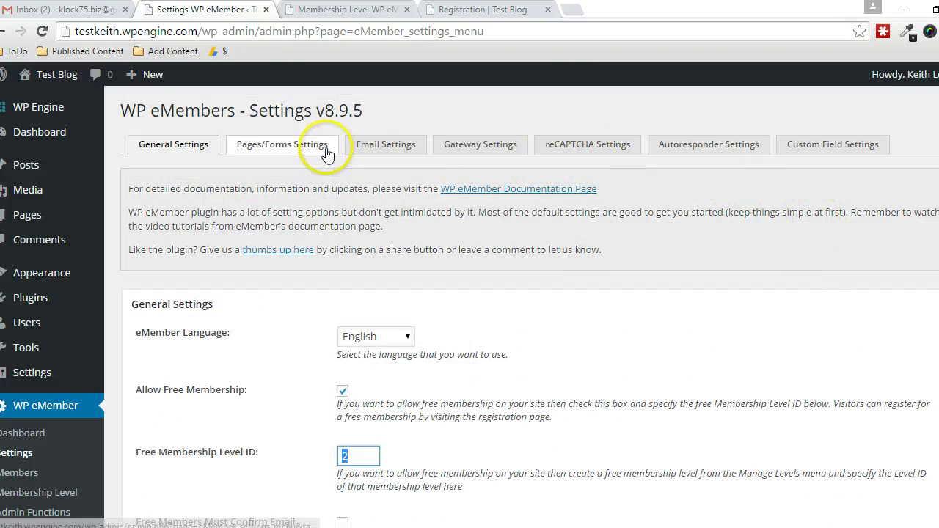
click(844, 146)
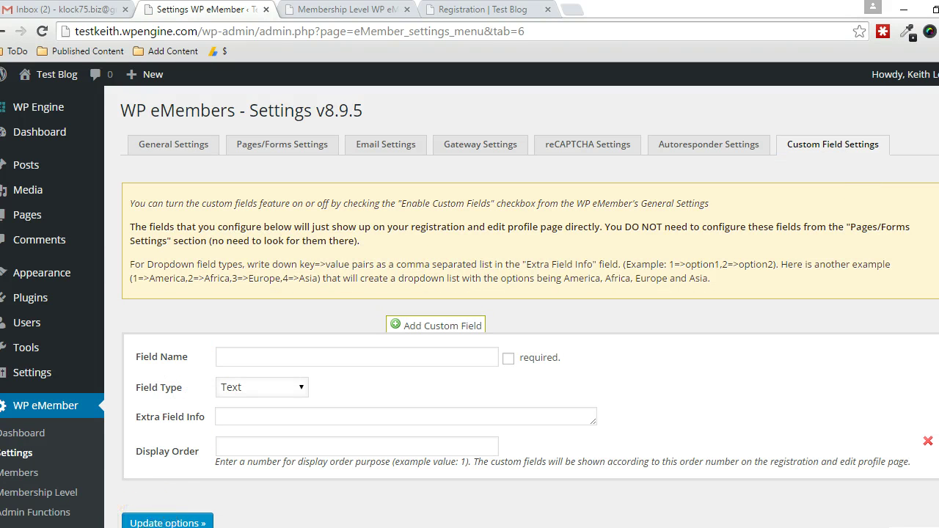
Create a required Dropdown List custom field named 'Continent'.
click(248, 357)
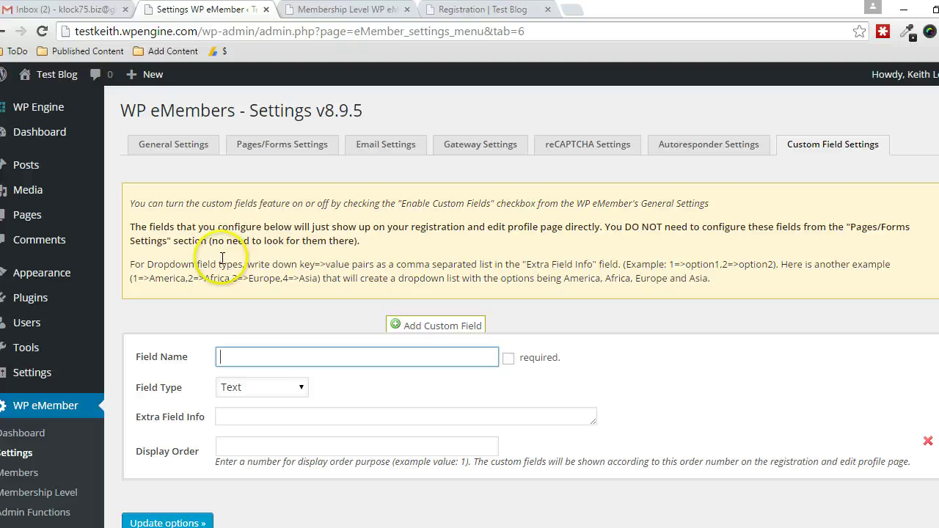
click(258, 394)
click(255, 421)
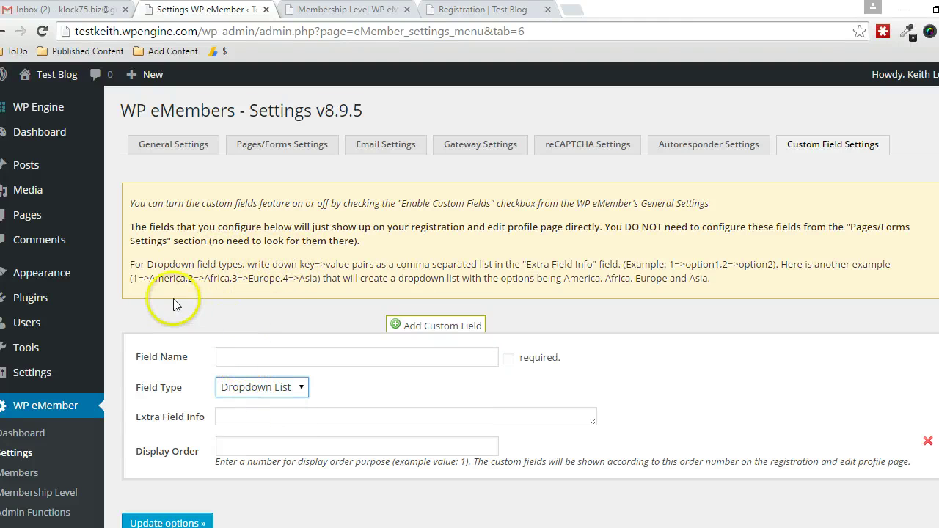
click(225, 355)
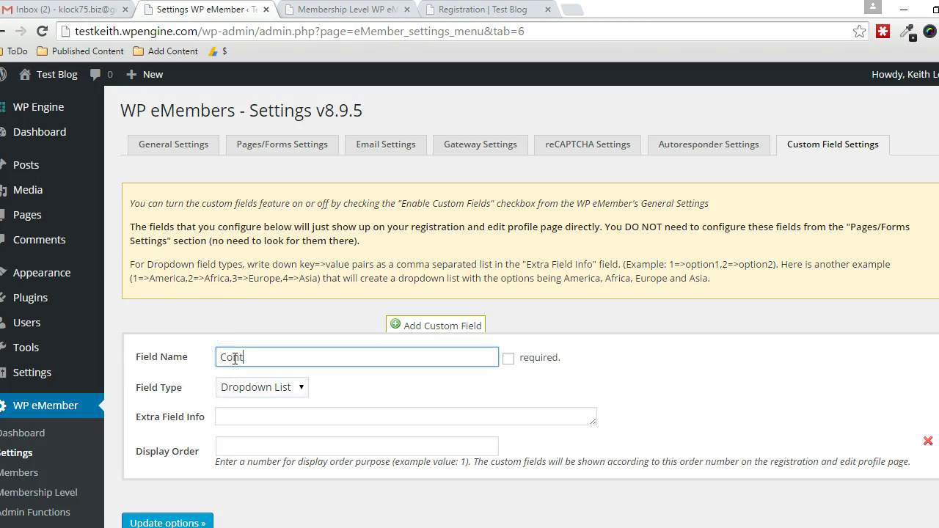
text(Continent)
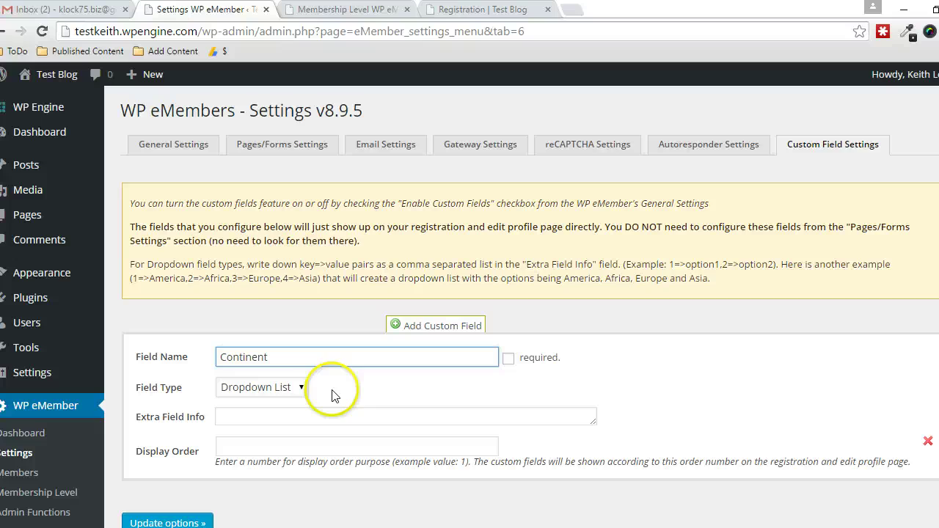
click(509, 359)
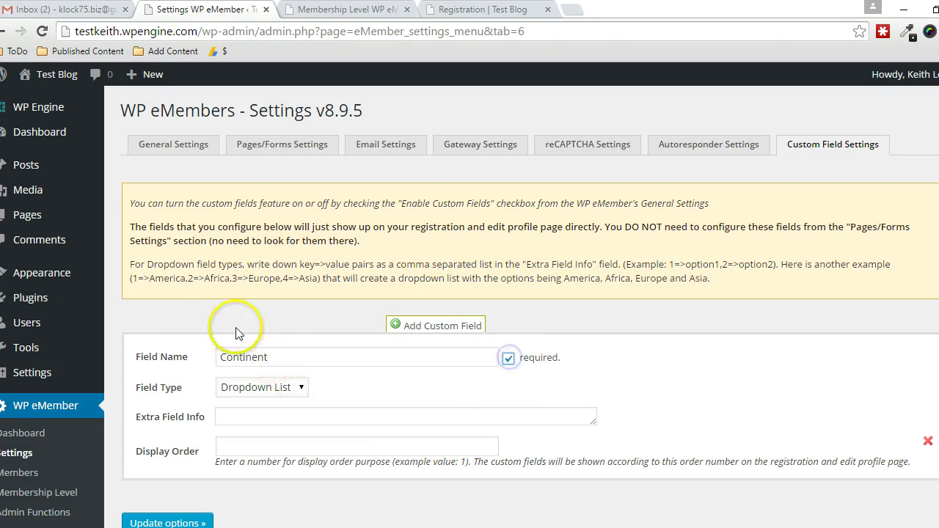
Paste options 1=>America,2=>Africa,3=>Europe,4=>Asia, set display order 1, and save.
click(133, 276)
drag(134, 276, 318, 278)
key(ctrl+c)
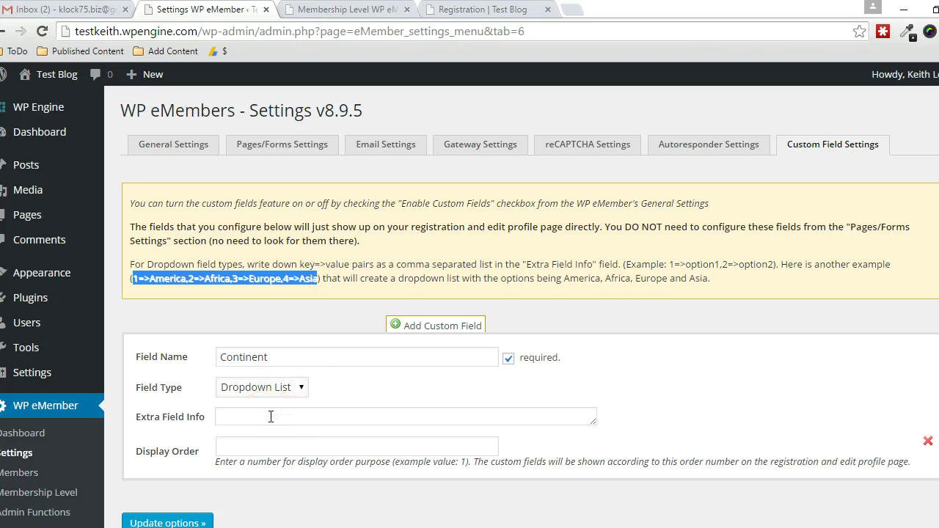
scroll(273, 413, down, 1)
click(289, 350)
key(ctrl+v)
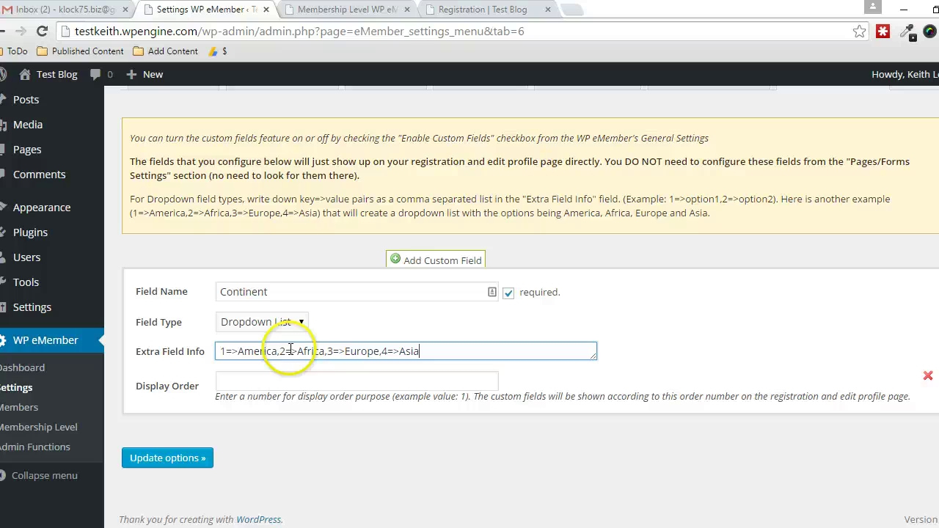
scroll(290, 351, up, 1)
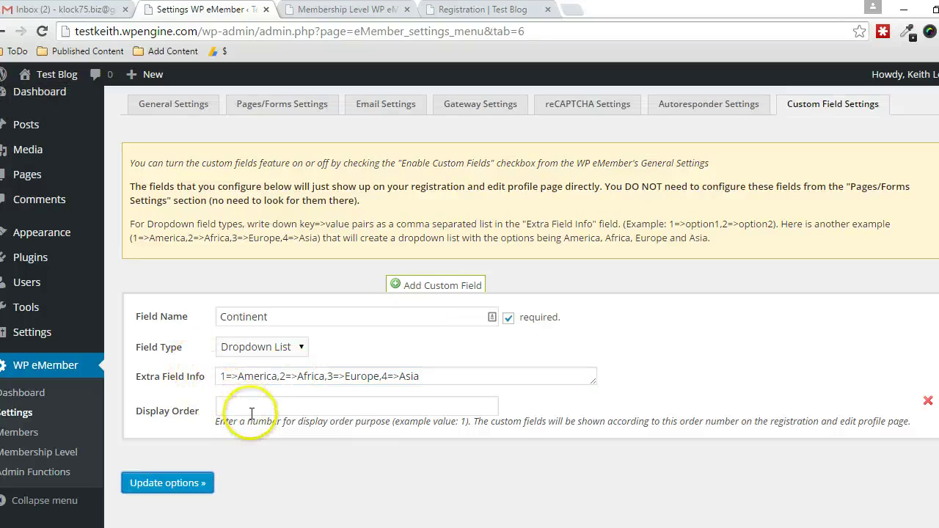
click(252, 411)
text(1)
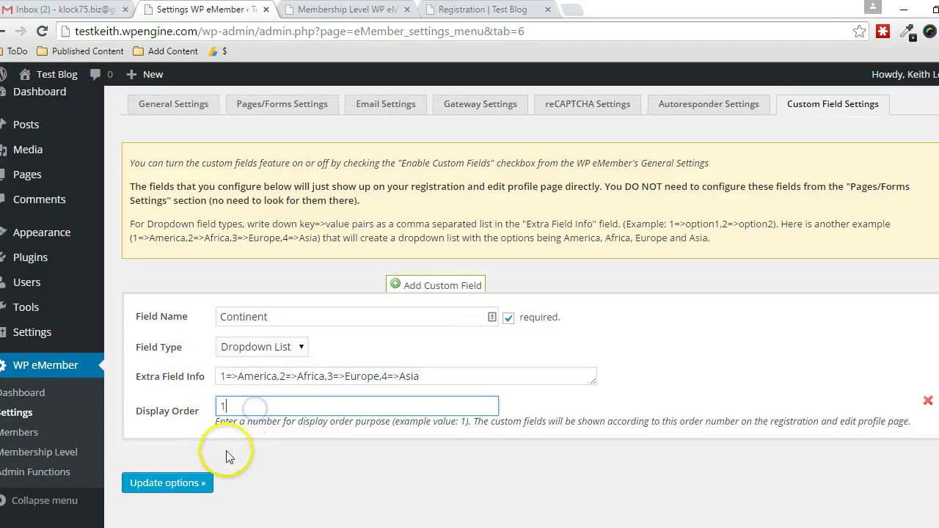
click(174, 483)
scroll(615, 244, down, 1)
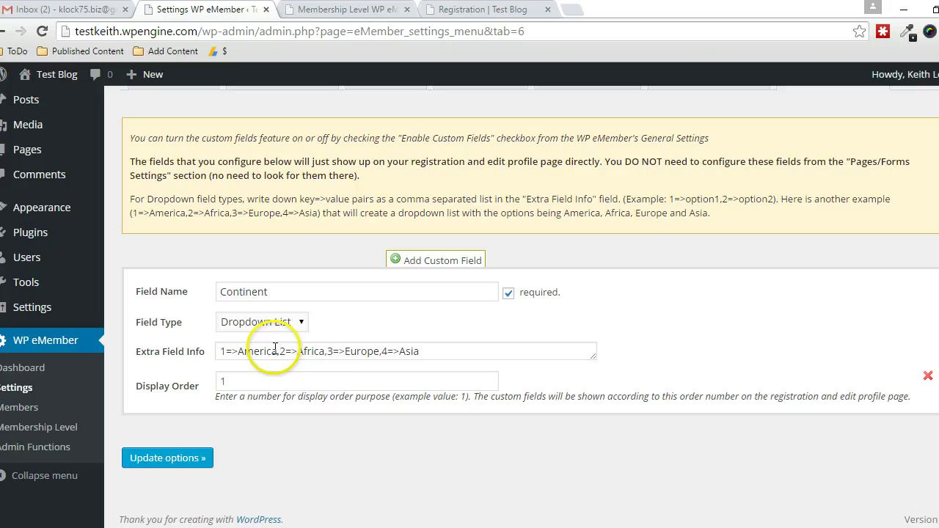
Reload the registration page and view the Continent dropdown's choices.
click(486, 10)
scroll(367, 147, up, 1)
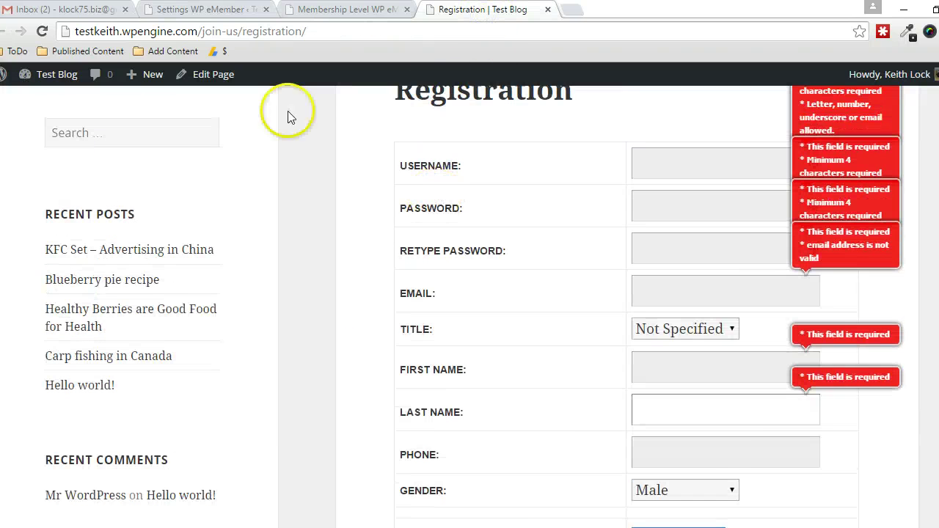
click(221, 37)
key(Return)
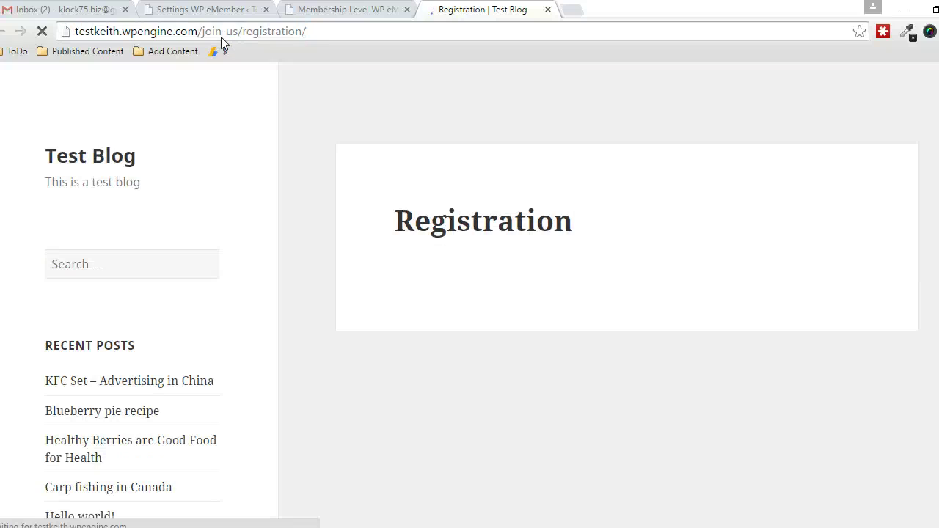
scroll(367, 125, down, 4)
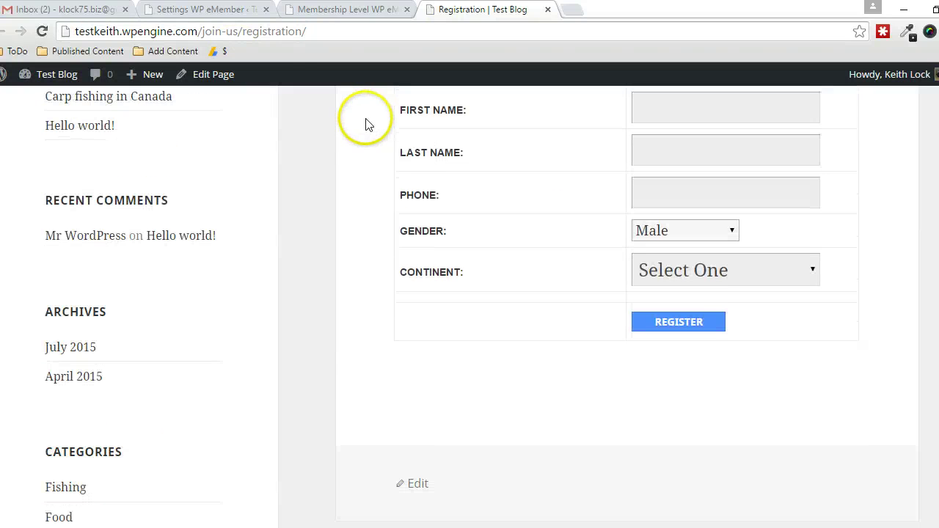
click(807, 265)
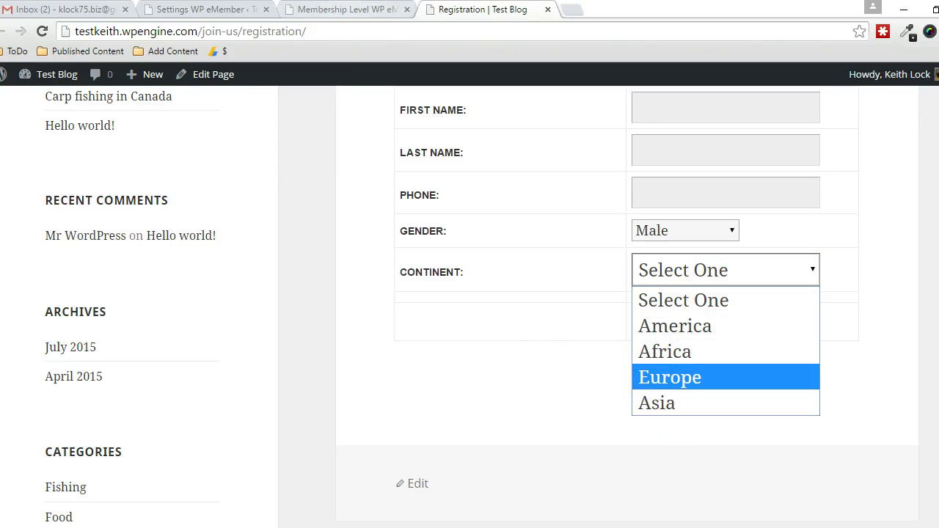
Compare the settings' '1=>America' option format with the labels shown in the Continent dropdown.
click(345, 8)
click(205, 9)
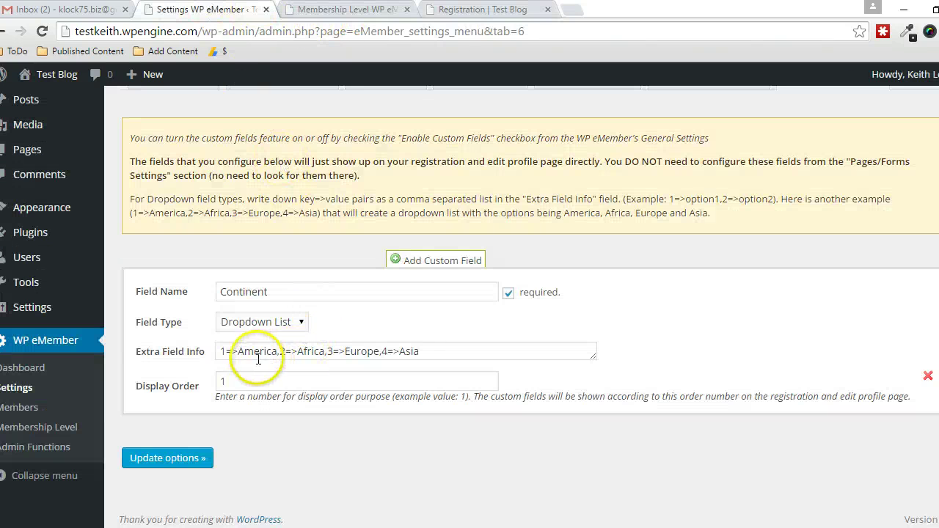
click(222, 351)
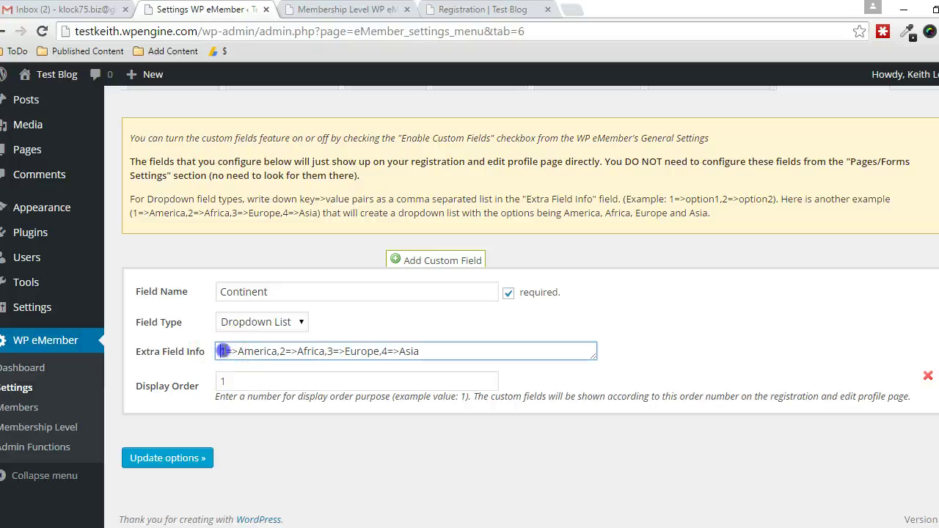
click(284, 352)
double_click(230, 352)
click(240, 349)
drag(239, 350, 278, 352)
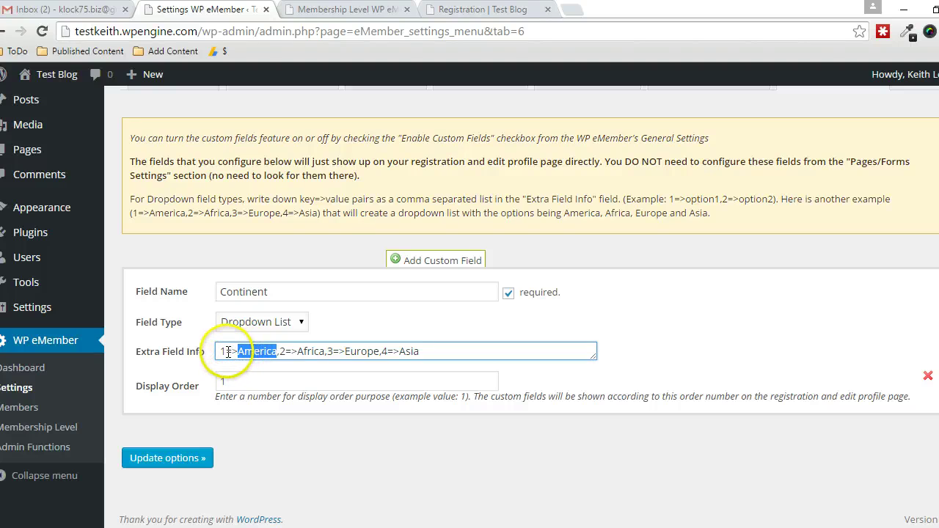
click(483, 10)
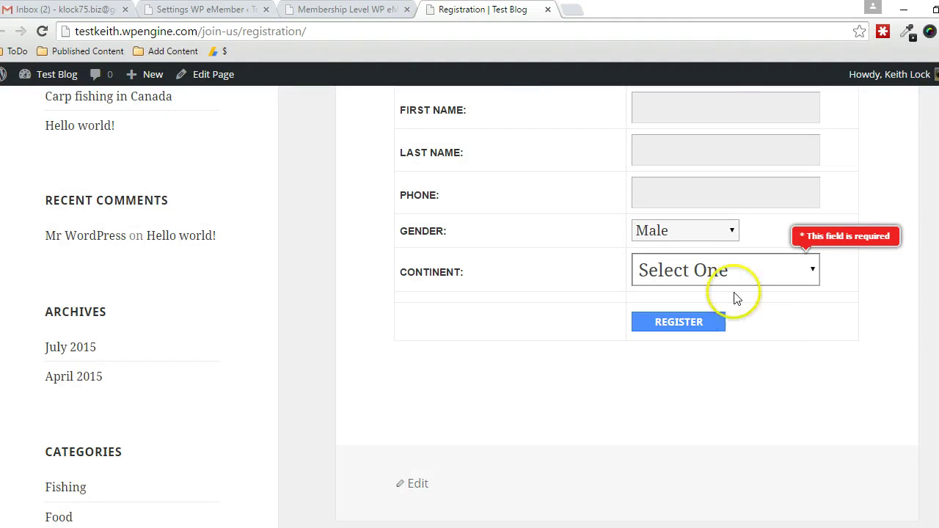
click(732, 270)
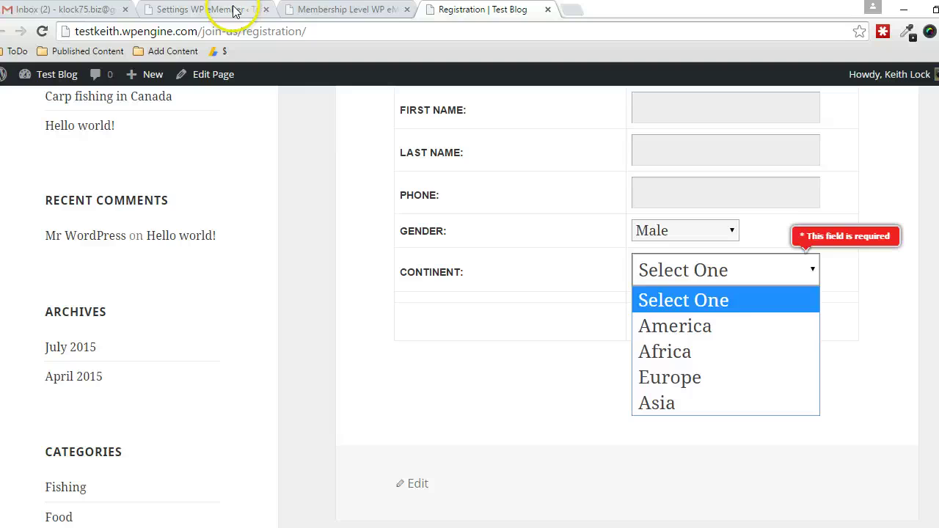
Submit registration with Continent unset to trigger the required-field warning.
click(319, 9)
click(170, 9)
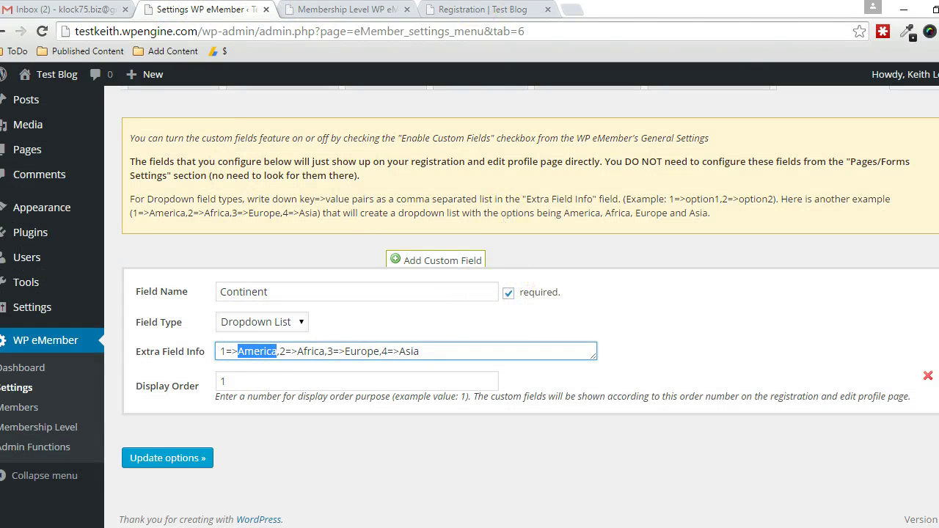
click(477, 9)
scroll(601, 311, down, 1)
click(676, 264)
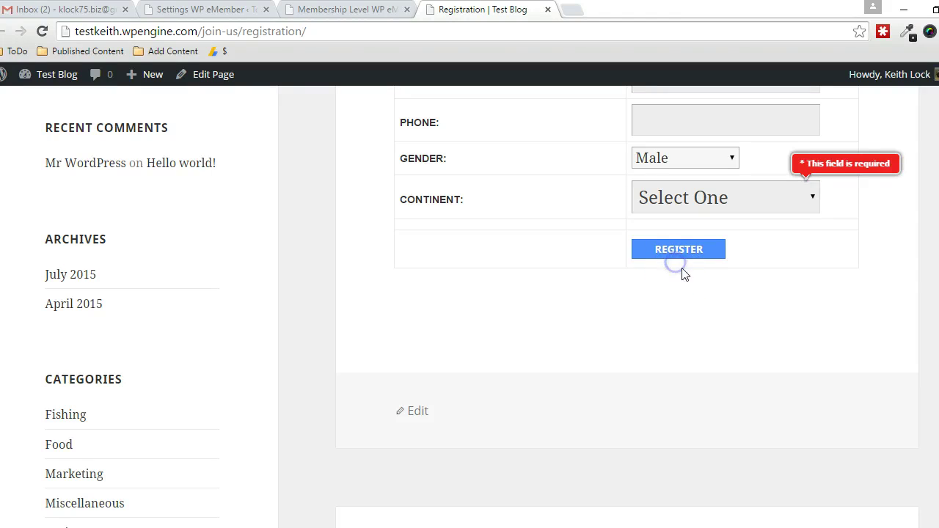
click(680, 253)
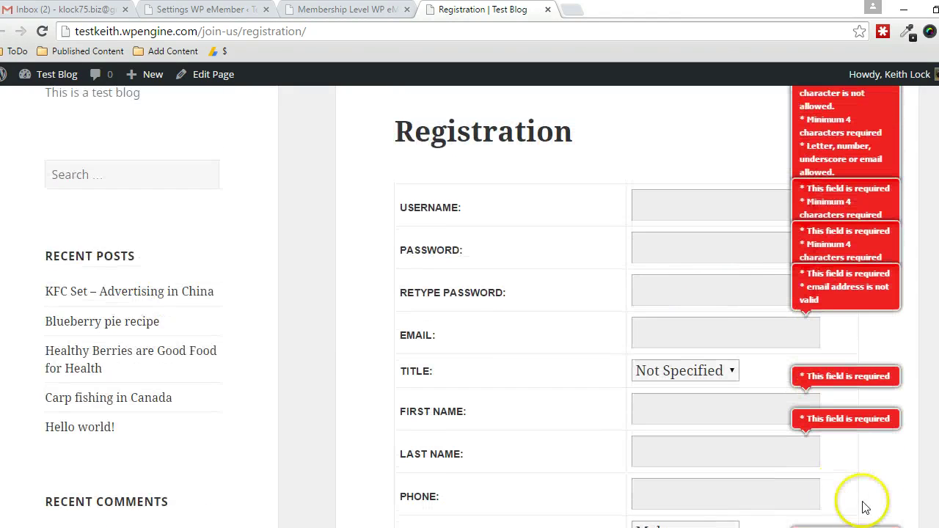
scroll(670, 465, down, 2)
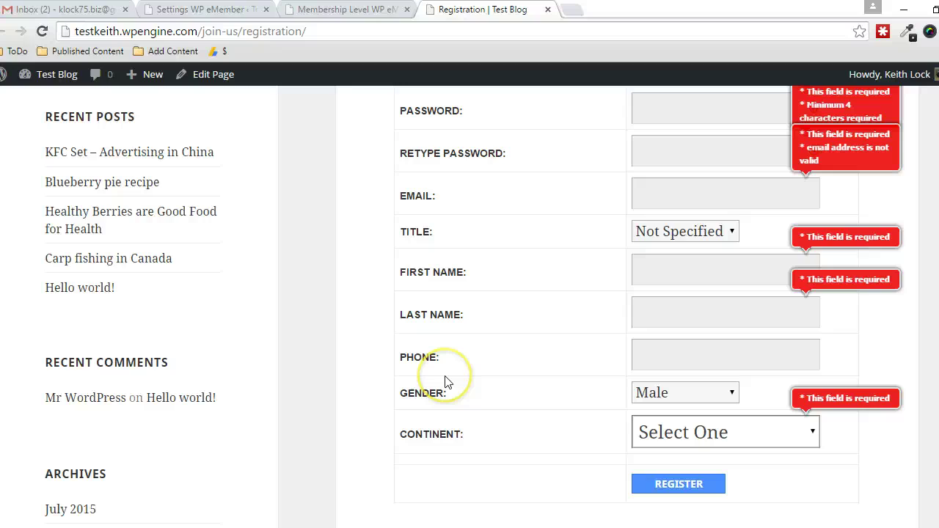